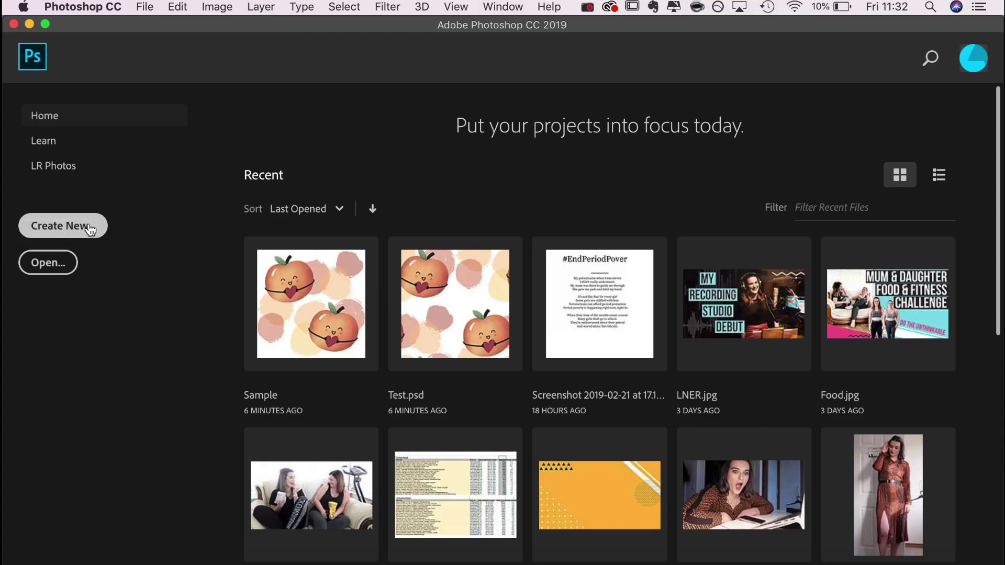
Create a new blank 2480 × 2480 px, 300 ppi square document from the Custom preset.
{"action": "left_click", "coordinate": [58, 226]}
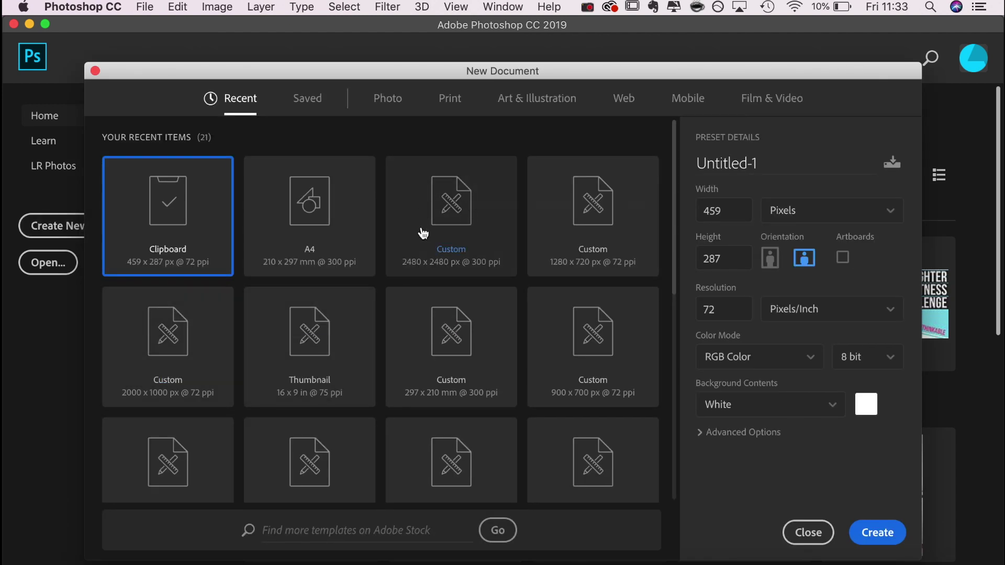
{"action": "left_click", "coordinate": [427, 232]}
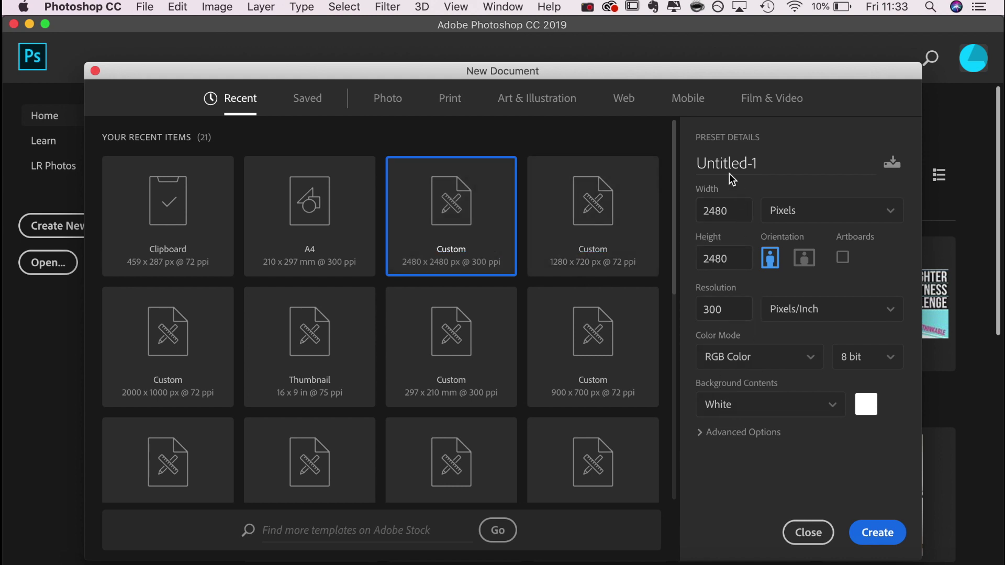
{"action": "left_click", "coordinate": [866, 538]}
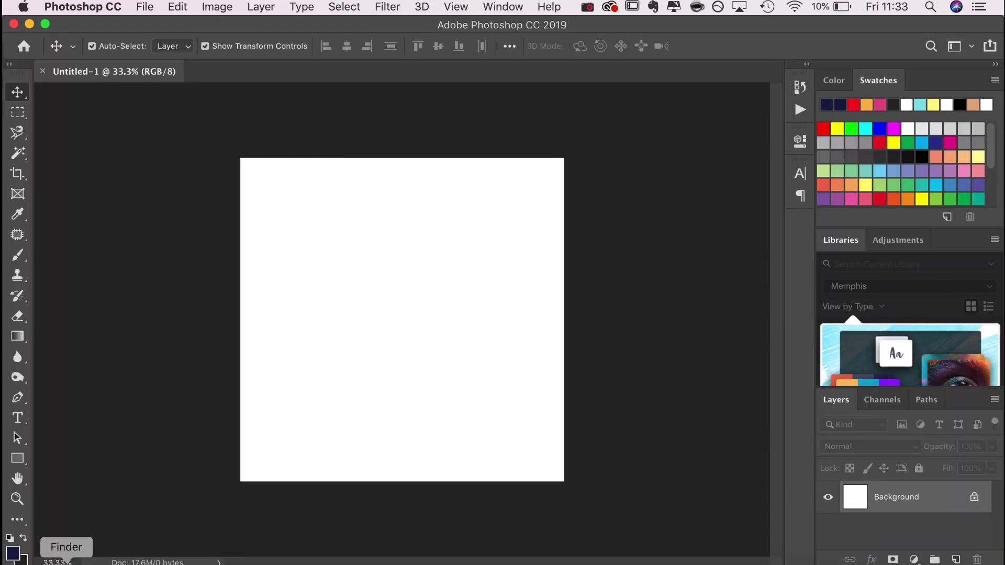
In Finder's Peach pattern folder, select the Untitled_Artwork dot PNGs, including Untitled_Artwork 14.
{"action": "left_click", "coordinate": [67, 562]}
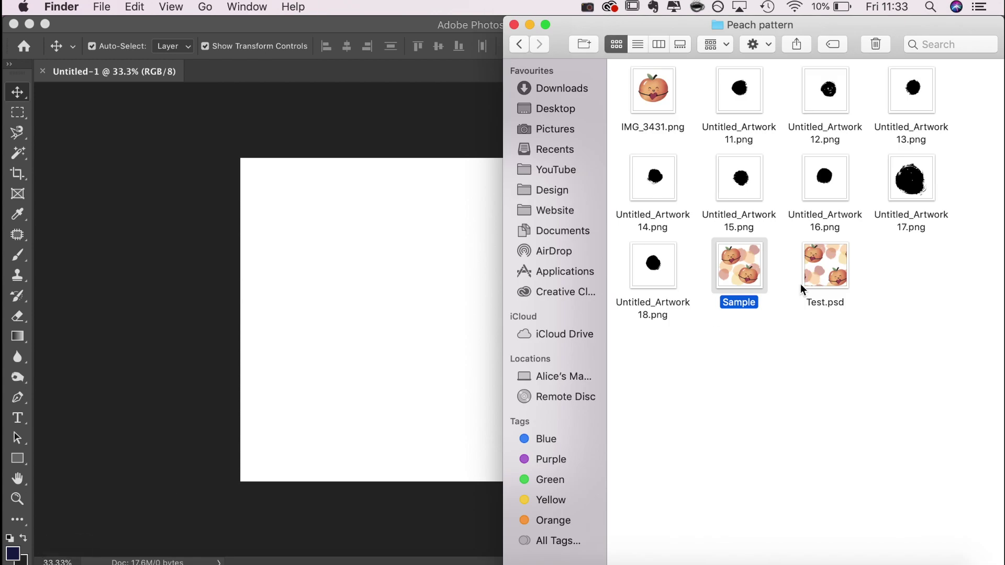
{"action": "left_click", "coordinate": [952, 218]}
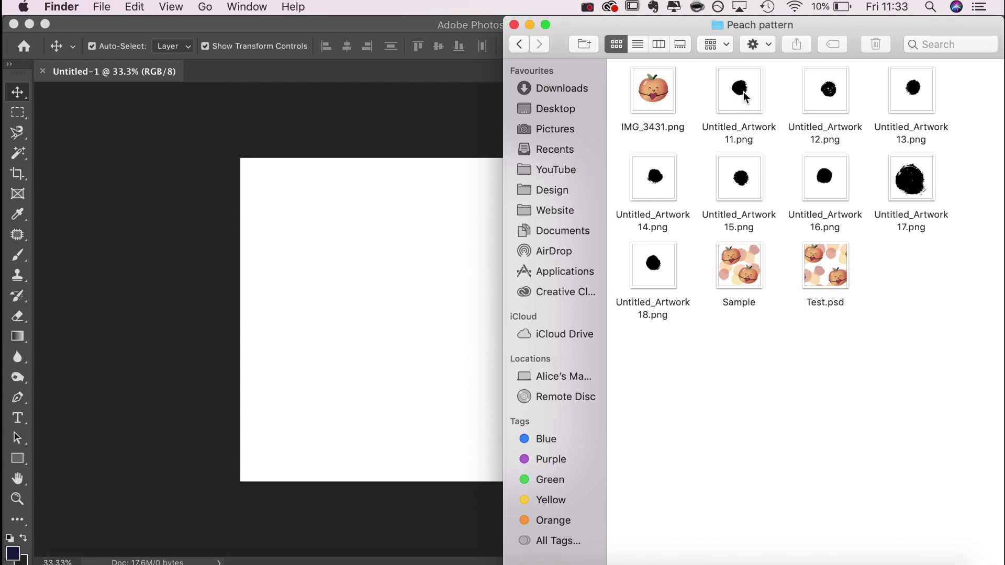
{"action": "left_click_drag", "start_coordinate": [696, 79], "coordinate": [931, 169]}
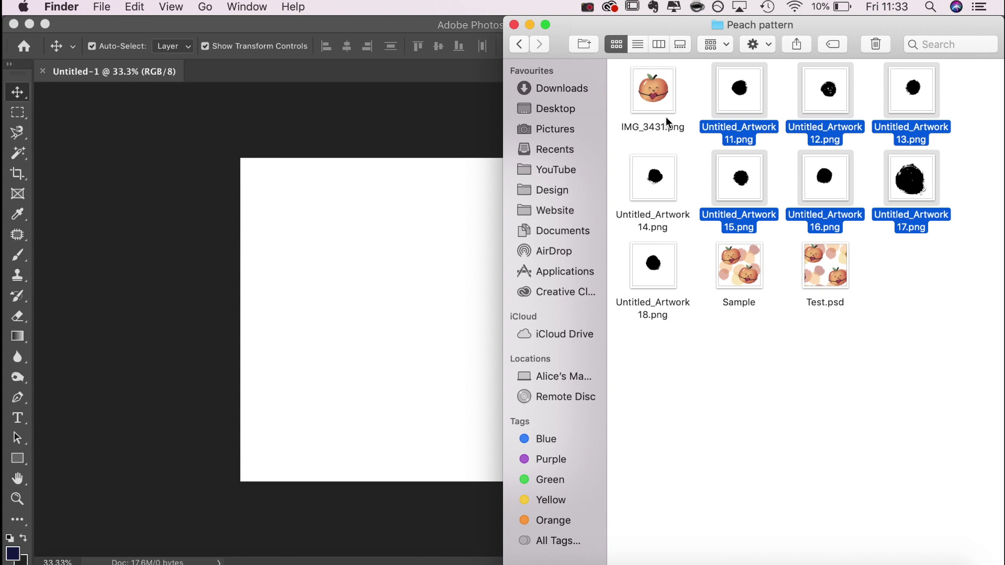
{"action": "left_click", "coordinate": [658, 176], "text": "super"}
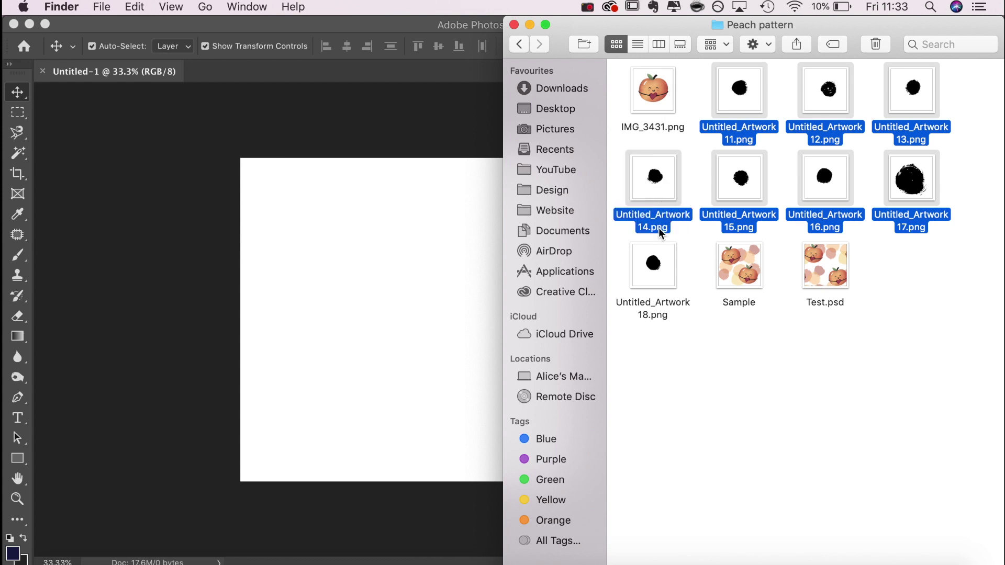
Add Untitled_Artwork 18 and place all eight brush-dot images onto the canvas as layers.
{"action": "left_click", "coordinate": [658, 267], "text": "super"}
{"action": "left_click_drag", "start_coordinate": [658, 267], "coordinate": [385, 290]}
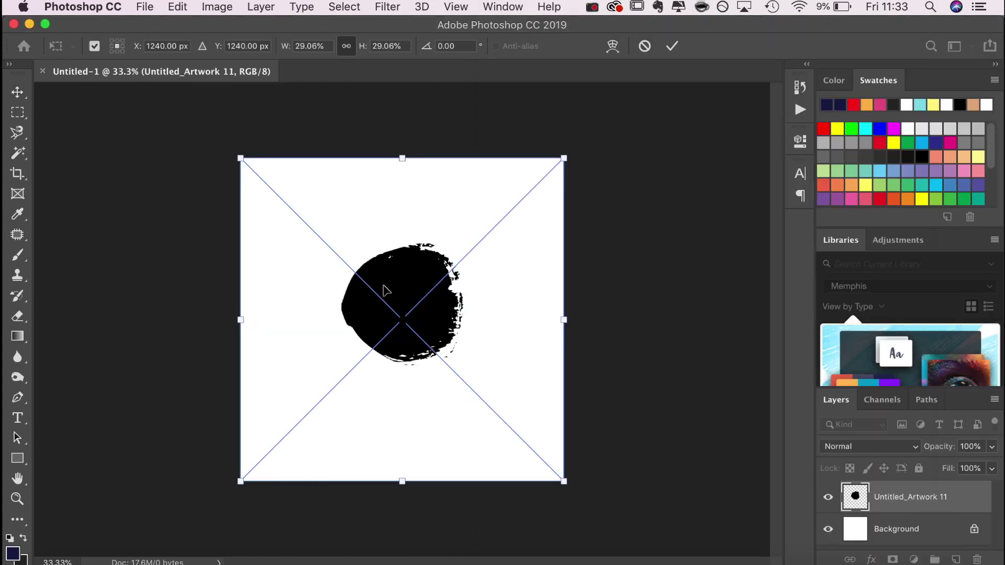
{"action": "key", "text": "Return"}
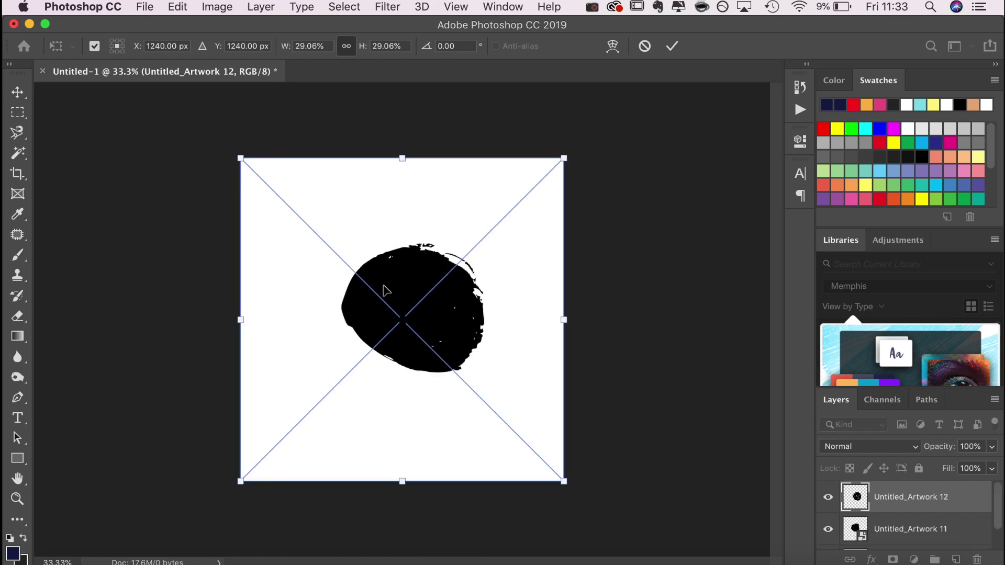
{"action": "key", "text": "Return"}
{"action": "key", "text": "Return"}
{"action": "key", "text": "Return"}
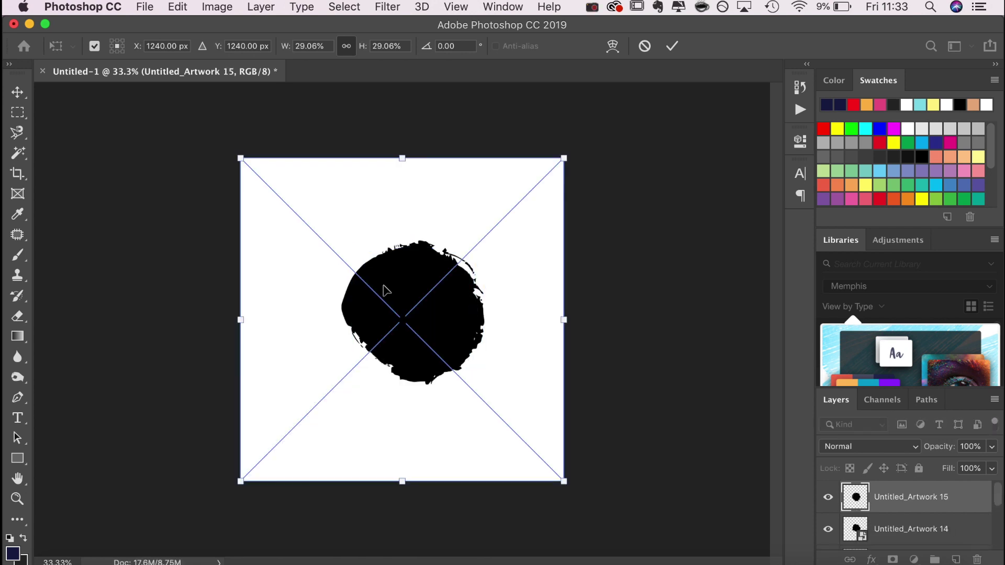
{"action": "key", "text": "Return"}
{"action": "key", "text": "Return"}
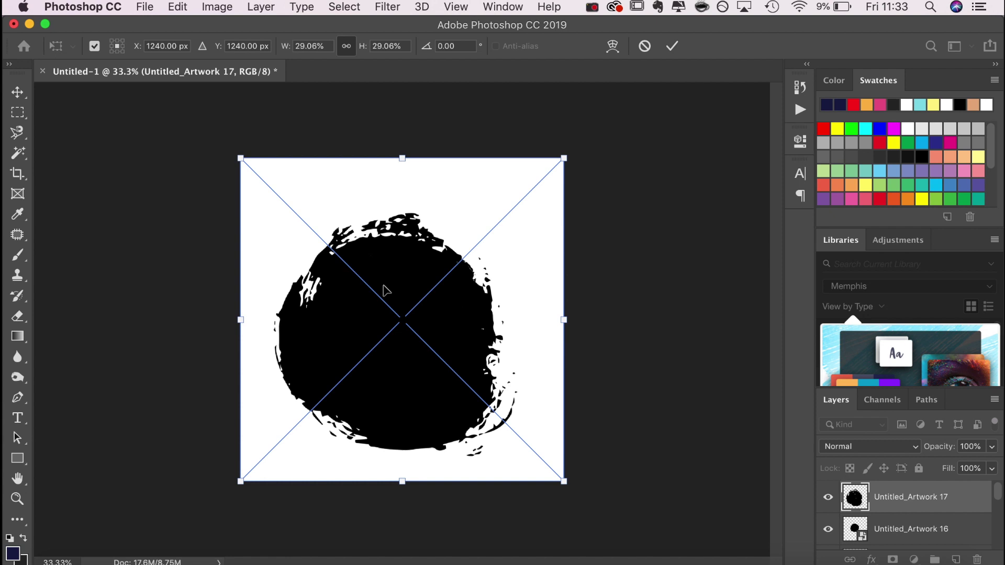
{"action": "key", "text": "Return"}
{"action": "key", "text": "Return"}
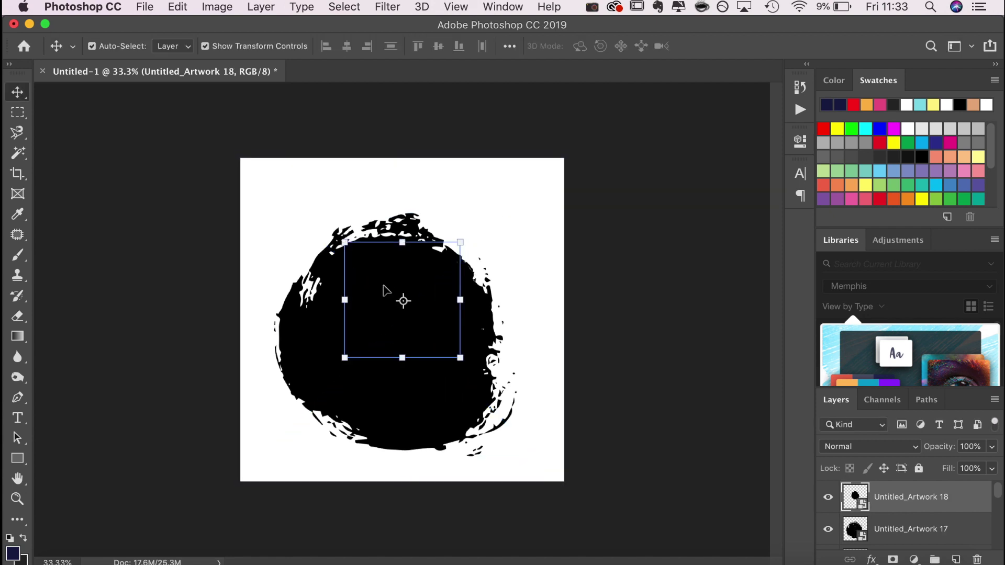
Shrink the large Untitled_Artwork 17 dot to match the other dots.
{"action": "left_click", "coordinate": [418, 441]}
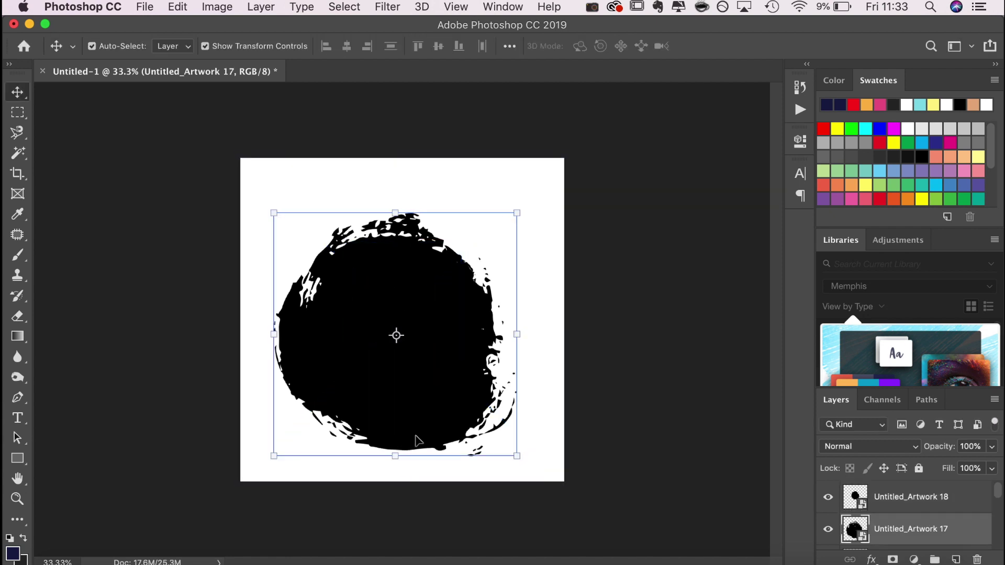
{"action": "left_click", "coordinate": [516, 215]}
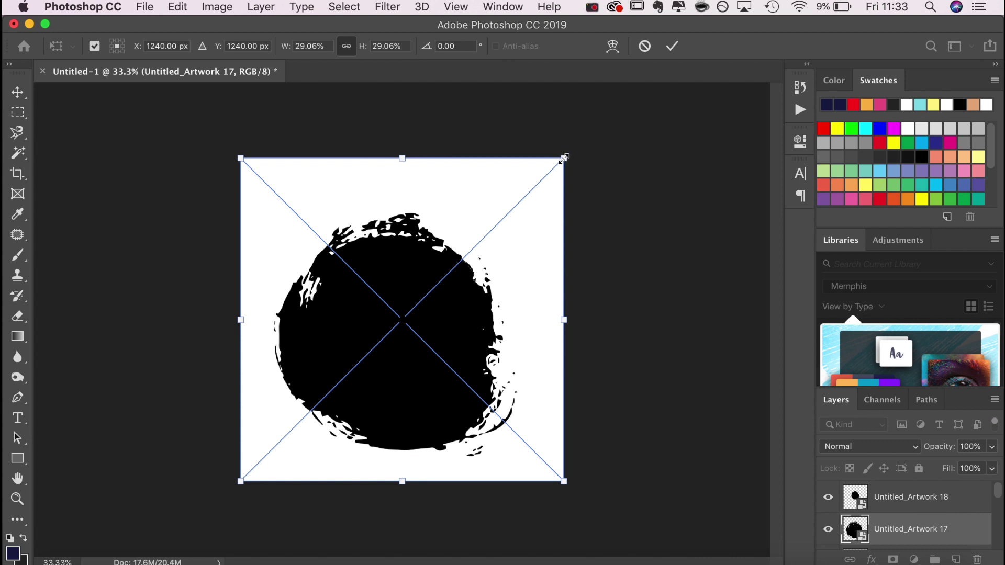
{"action": "left_click_drag", "start_coordinate": [563, 157], "coordinate": [499, 224]}
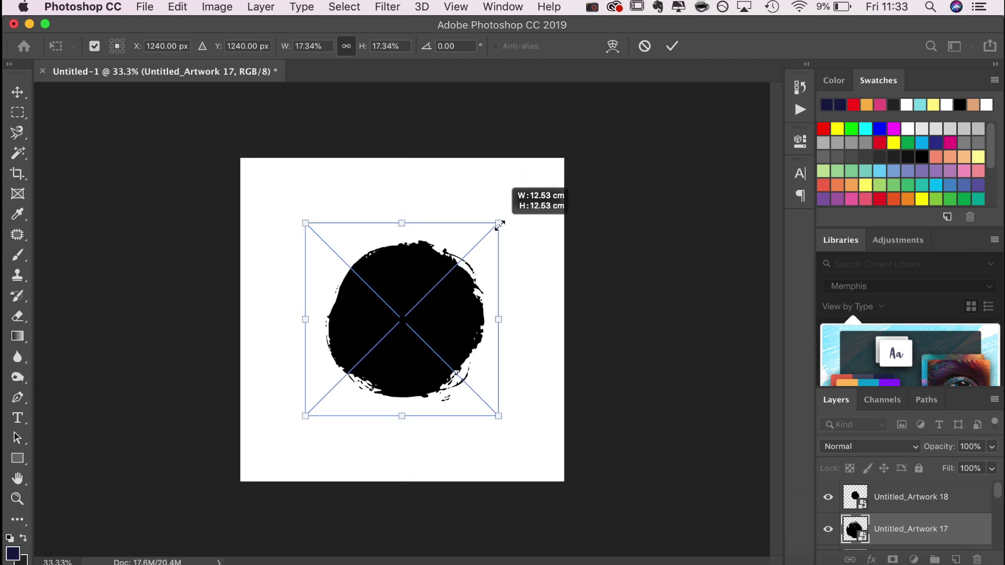
{"action": "key", "text": "Return"}
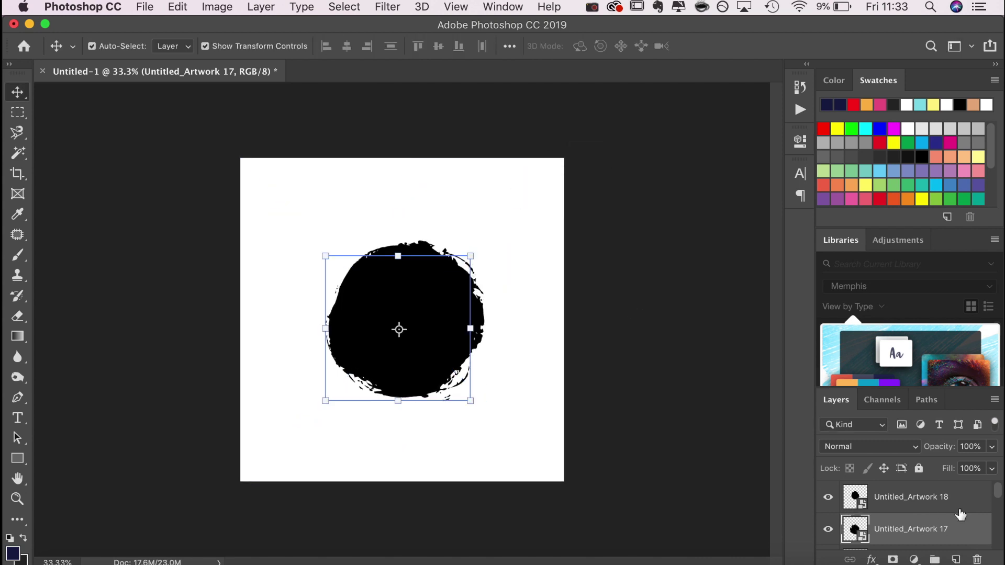
Select all dot layers (Untitled_Artwork 18 down to 11) and scale them to about 71%.
{"action": "left_click", "coordinate": [973, 497]}
{"action": "scroll", "coordinate": [973, 497], "scroll_direction": "down", "scroll_amount": 5}
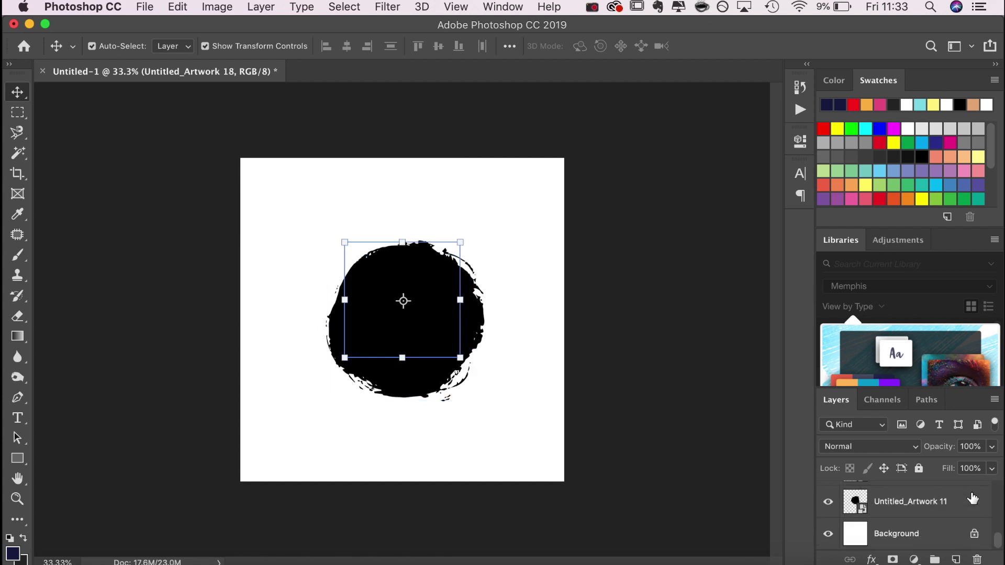
{"action": "left_click", "coordinate": [972, 502], "text": "shift"}
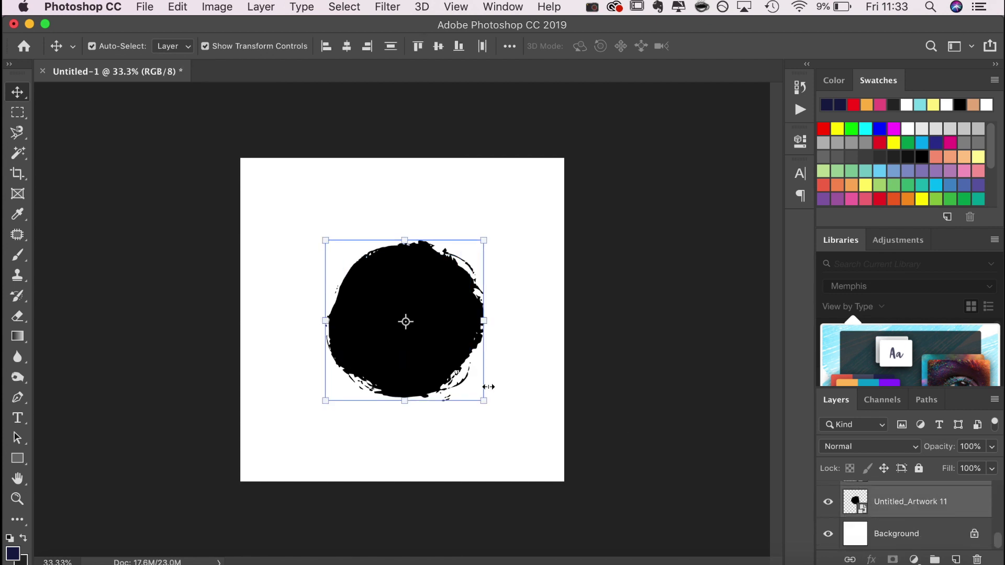
{"action": "left_click_drag", "start_coordinate": [483, 402], "coordinate": [461, 389]}
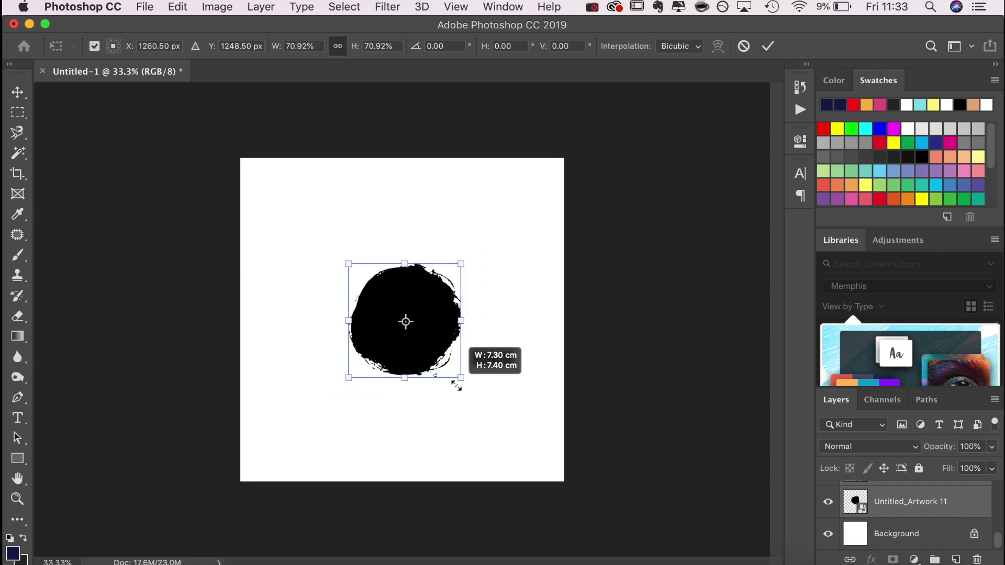
{"action": "left_click_drag", "start_coordinate": [461, 390], "coordinate": [457, 385]}
{"action": "key", "text": "Return"}
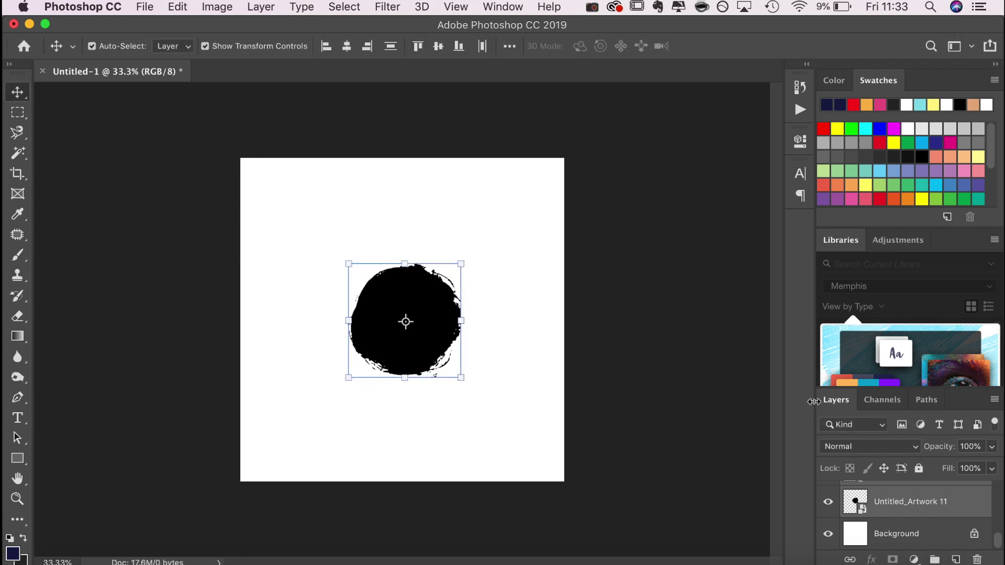
Set the dot layers' opacity to 60% and deselect them.
{"action": "left_click", "coordinate": [992, 447]}
{"action": "double_click", "coordinate": [968, 447]}
{"action": "type", "text": "60"}
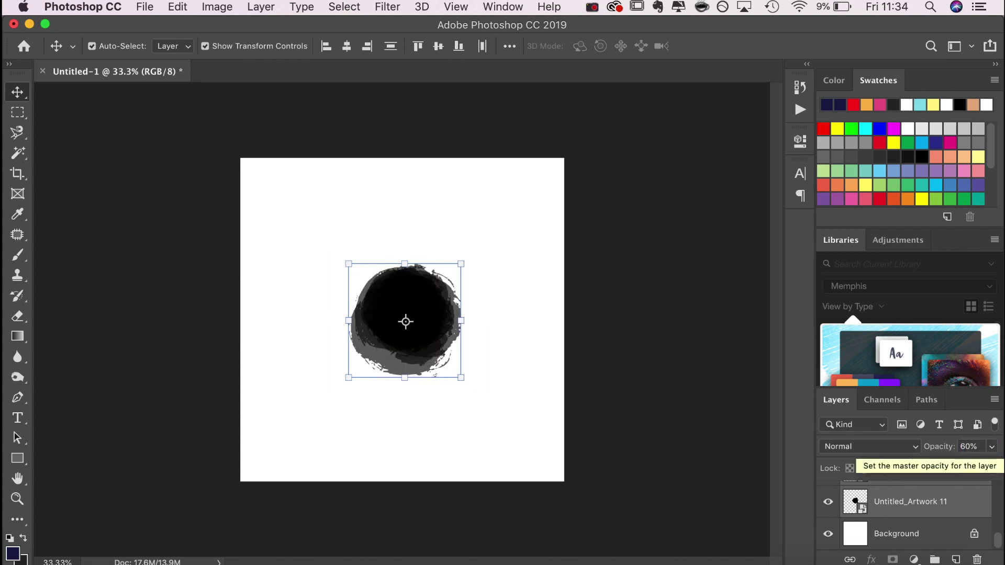
{"action": "left_click", "coordinate": [712, 503]}
Drag the stacked dots out to the top-left, top-right, bottom-left and centre of the canvas.
{"action": "left_click_drag", "start_coordinate": [390, 361], "coordinate": [284, 256]}
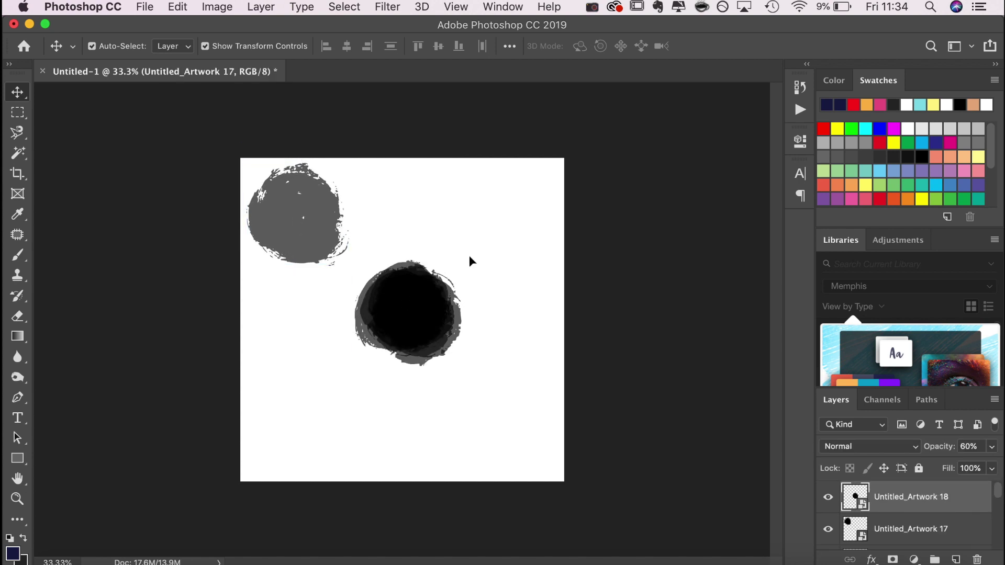
{"action": "mouse_move", "coordinate": [390, 308]}
{"action": "left_mouse_down"}
{"action": "mouse_move", "coordinate": [511, 196]}
{"action": "mouse_move", "coordinate": [334, 429]}
{"action": "mouse_move", "coordinate": [352, 431]}
{"action": "left_mouse_up"}
{"action": "mouse_move", "coordinate": [411, 314]}
{"action": "left_mouse_down"}
{"action": "mouse_move", "coordinate": [301, 373]}
{"action": "mouse_move", "coordinate": [437, 309]}
{"action": "mouse_move", "coordinate": [385, 246]}
{"action": "mouse_move", "coordinate": [325, 297]}
{"action": "mouse_move", "coordinate": [327, 285]}
{"action": "mouse_move", "coordinate": [440, 428]}
{"action": "mouse_move", "coordinate": [444, 358]}
{"action": "mouse_move", "coordinate": [491, 401]}
{"action": "mouse_move", "coordinate": [502, 275]}
{"action": "mouse_move", "coordinate": [407, 361]}
{"action": "mouse_move", "coordinate": [431, 274]}
{"action": "left_mouse_up"}
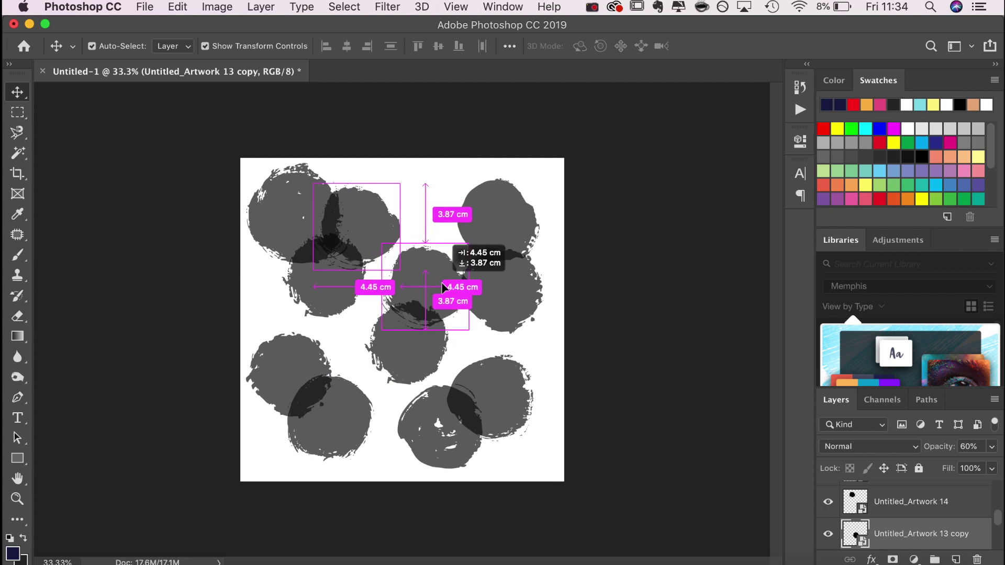
{"action": "left_click", "coordinate": [702, 310]}
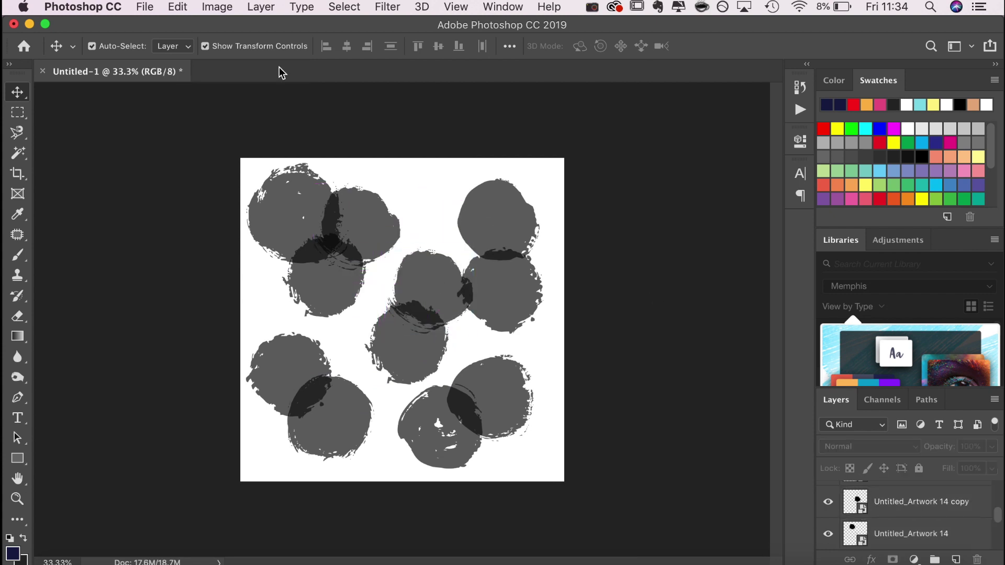
Merge all the dot layers into a single background layer.
{"action": "left_click", "coordinate": [260, 12]}
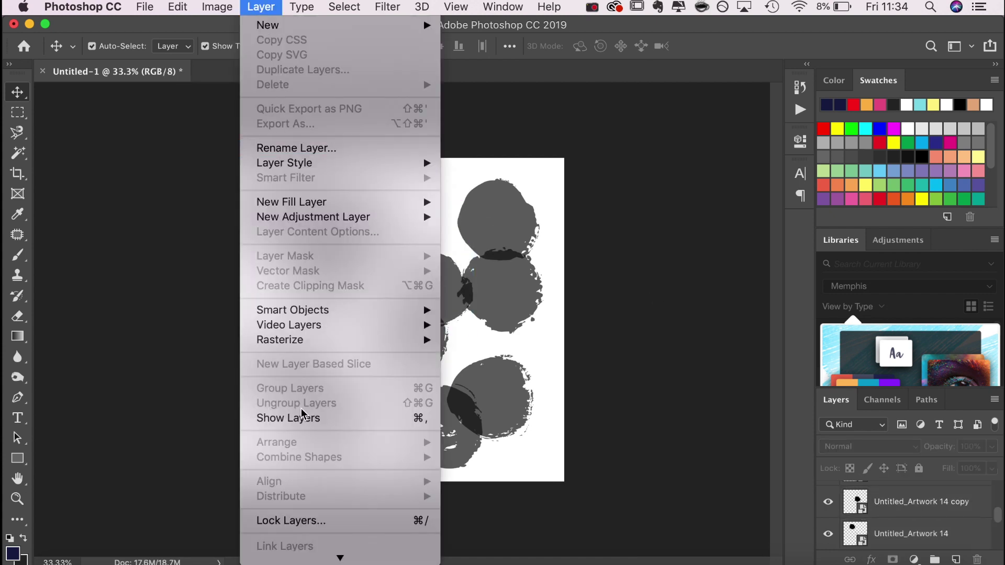
{"action": "scroll", "coordinate": [305, 414], "scroll_direction": "down", "scroll_amount": 5}
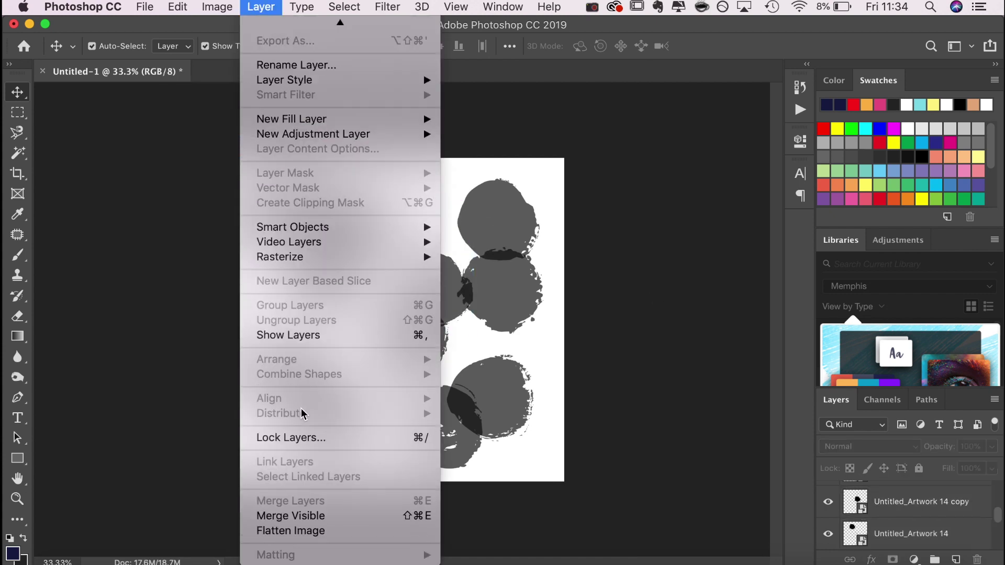
{"action": "left_click", "coordinate": [291, 532]}
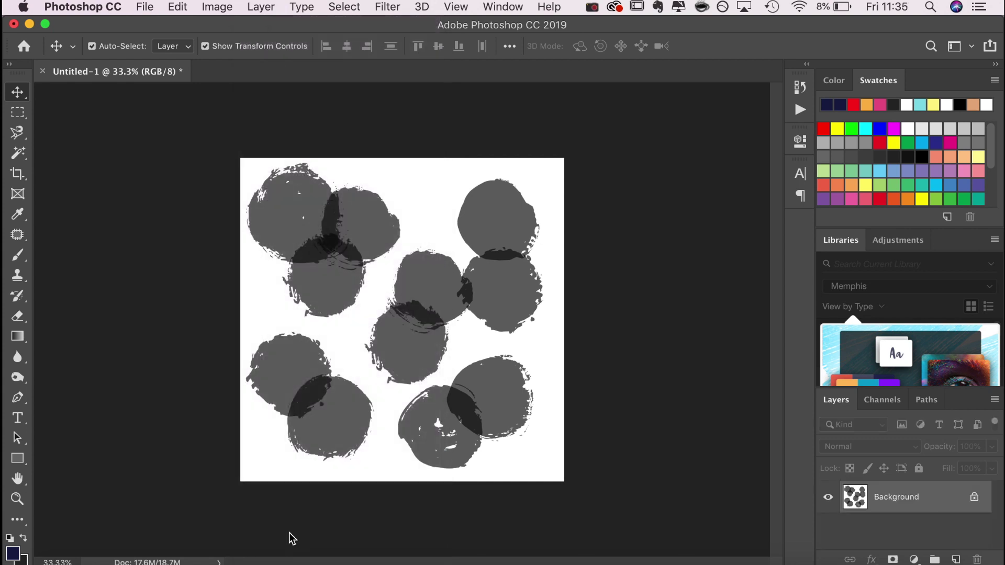
Open Filter > Other > Offset for the dot tile and move its dialog aside.
{"action": "left_click", "coordinate": [383, 13]}
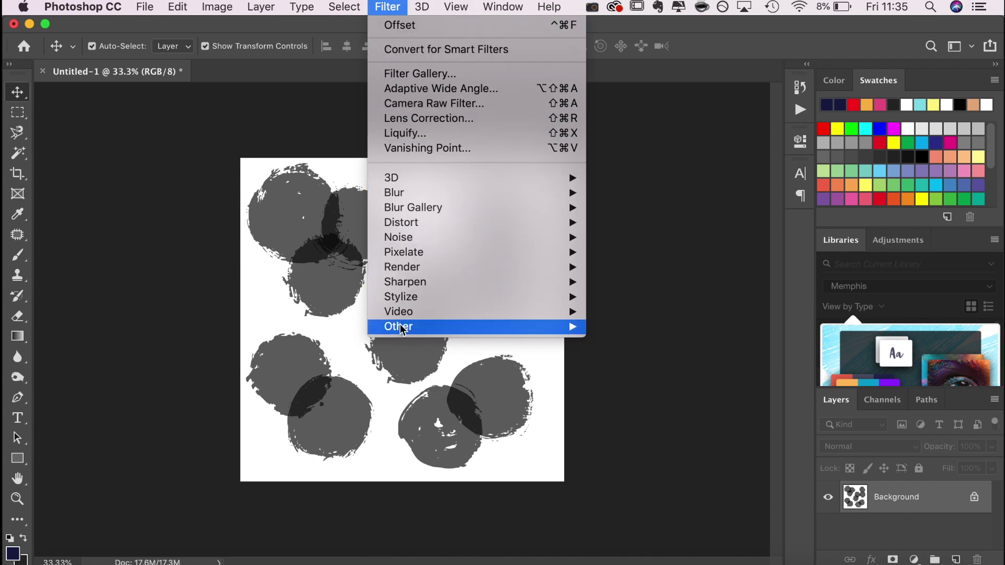
{"action": "mouse_move", "coordinate": [398, 326]}
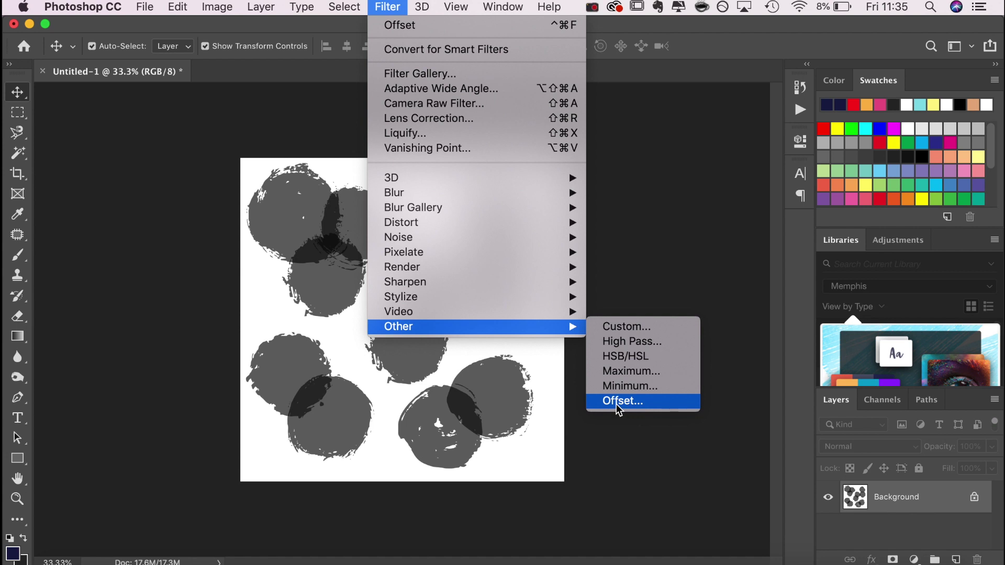
{"action": "left_click", "coordinate": [618, 406]}
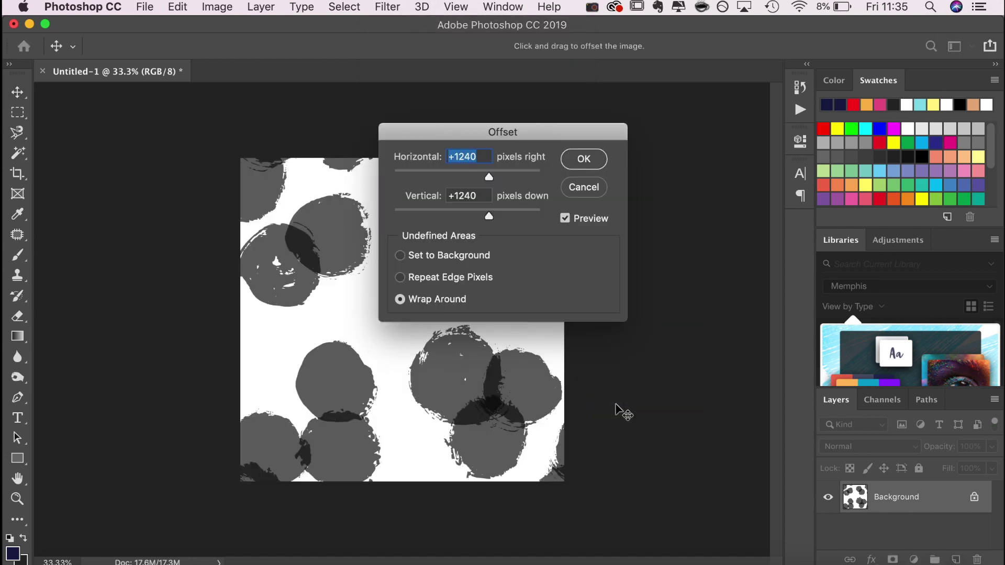
{"action": "left_click_drag", "start_coordinate": [530, 137], "coordinate": [724, 131]}
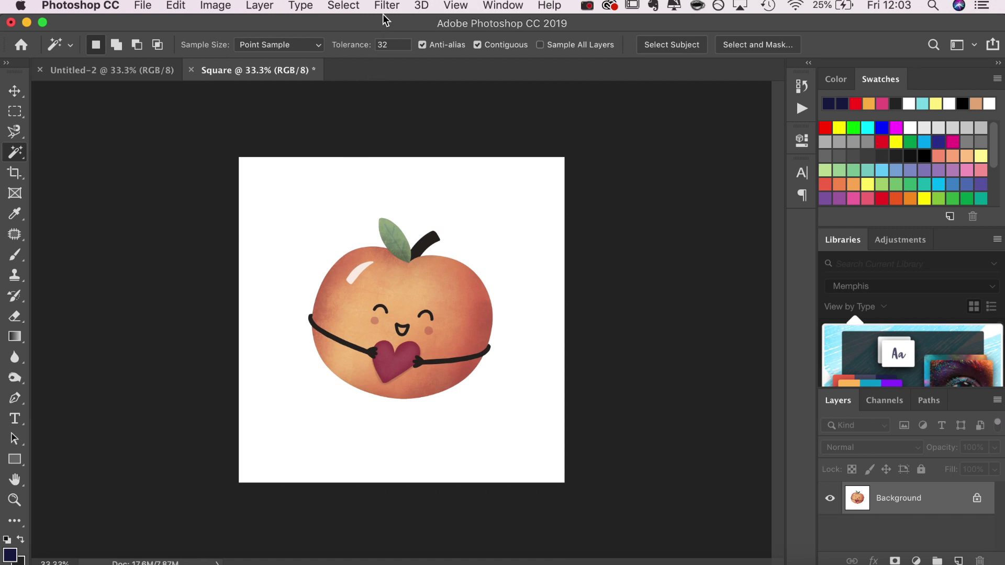
Apply Offset +1240 px with Wrap Around to the Square peach illustration.
{"action": "left_click", "coordinate": [388, 6]}
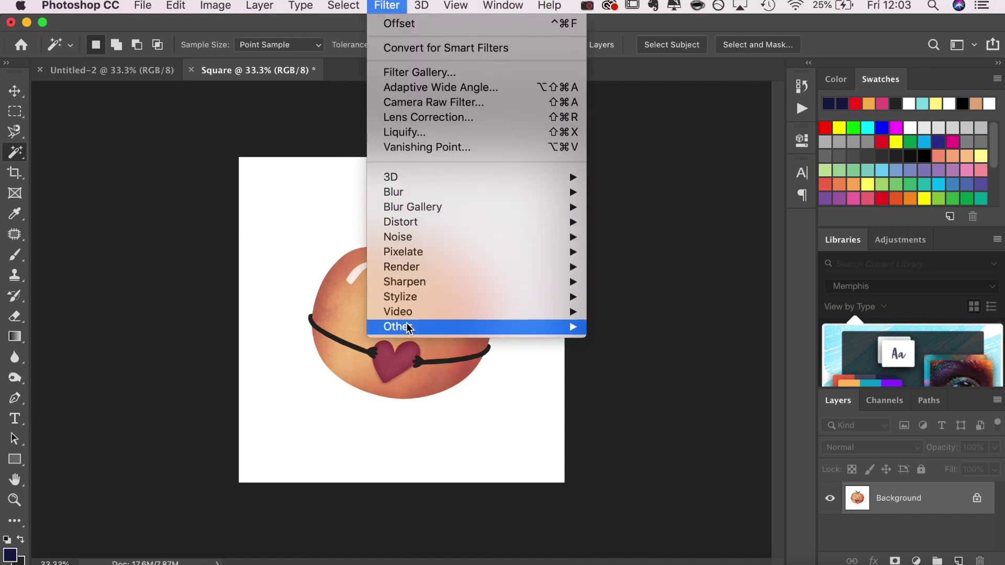
{"action": "mouse_move", "coordinate": [398, 327]}
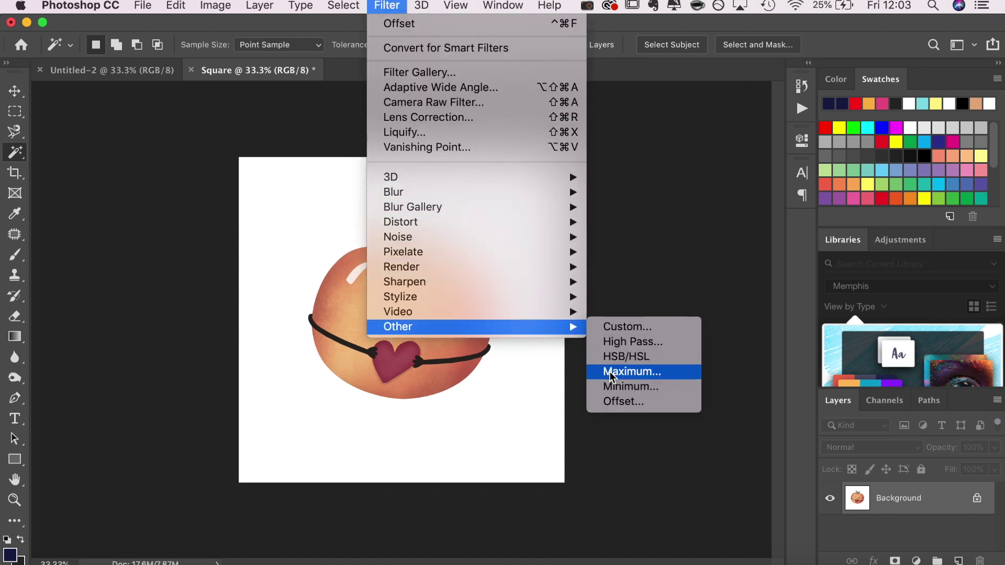
{"action": "left_click", "coordinate": [612, 403]}
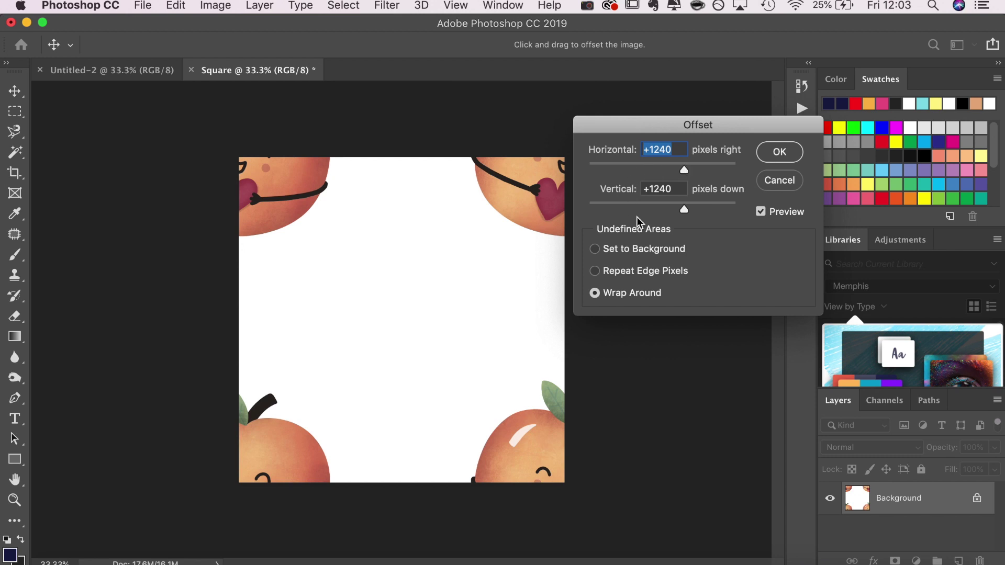
{"action": "left_click", "coordinate": [773, 157]}
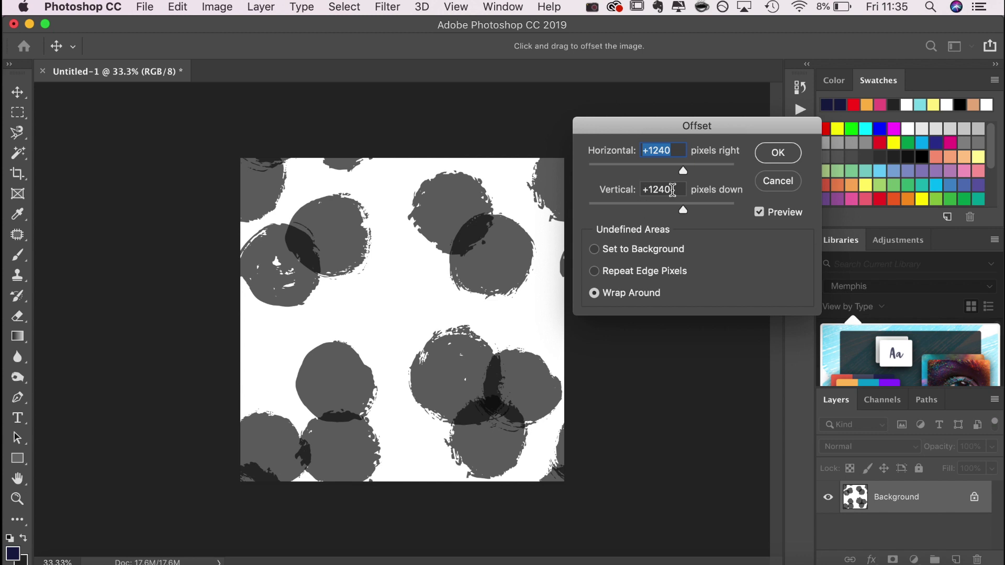
Apply the +1240 wrap-around offset to the dot tile and place more dot artwork from Finder.
{"action": "left_click", "coordinate": [786, 162]}
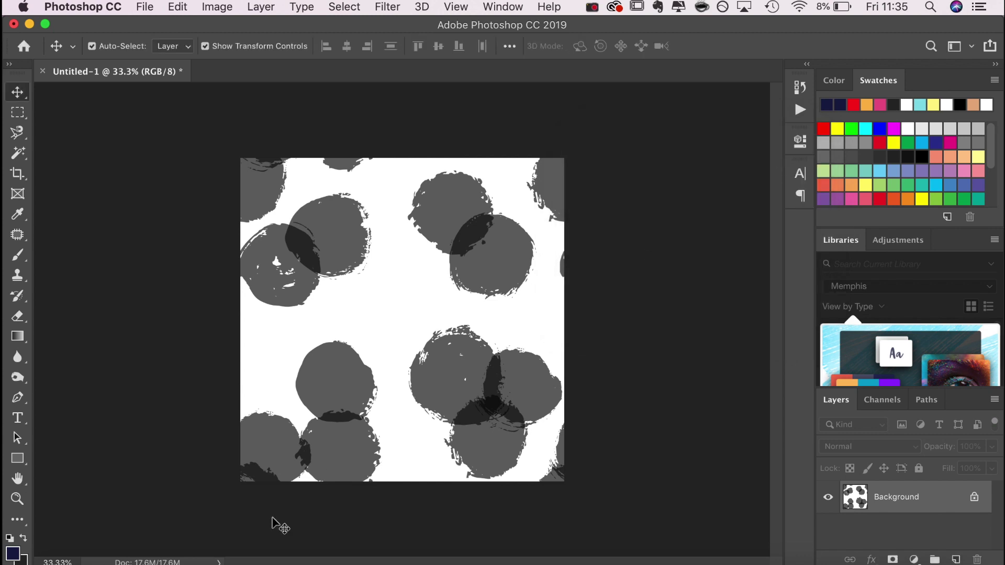
{"action": "left_click", "coordinate": [66, 562]}
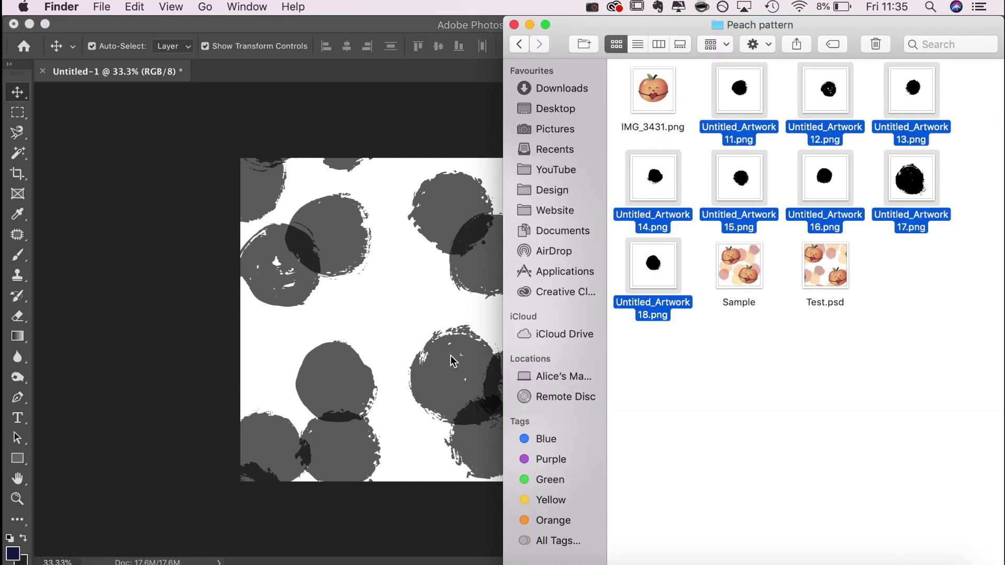
{"action": "left_click", "coordinate": [667, 353]}
{"action": "left_click_drag", "start_coordinate": [739, 178], "coordinate": [408, 298]}
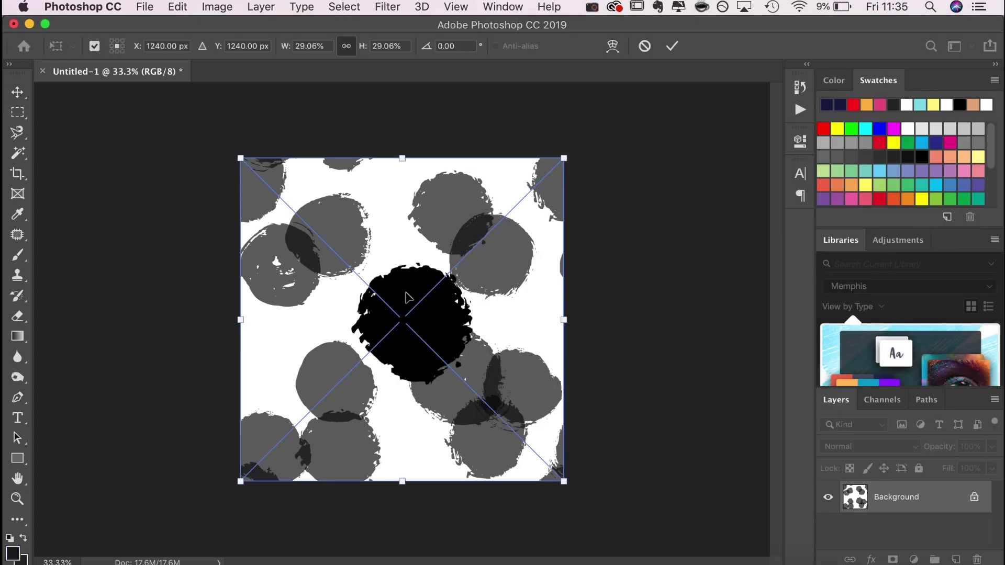
{"action": "key", "text": "Return"}
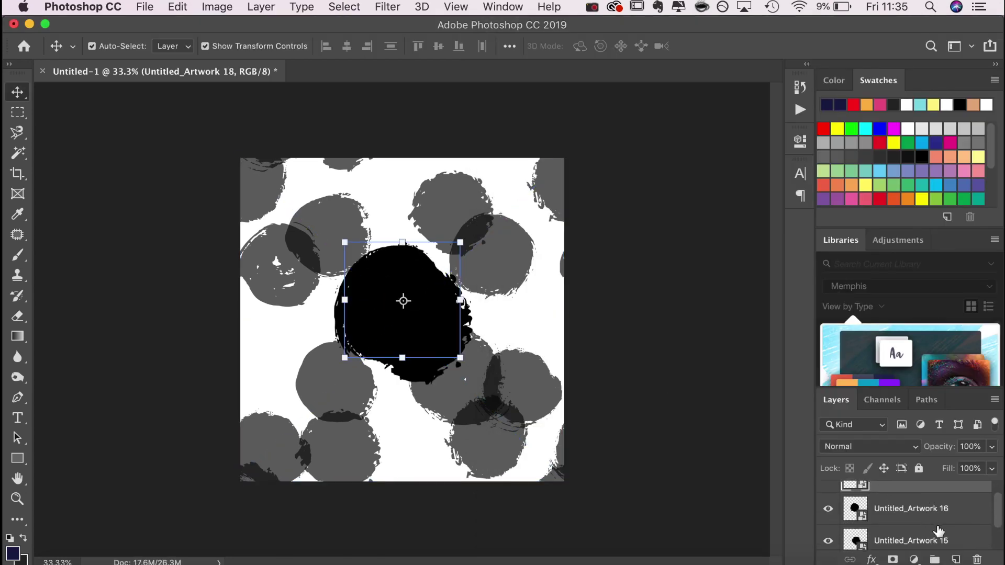
Shrink the new dots, set them to 70% opacity, and move them into the centre and top gaps.
{"action": "left_click_drag", "start_coordinate": [477, 240], "coordinate": [458, 252]}
{"action": "key", "text": "Return"}
{"action": "key", "text": "7"}
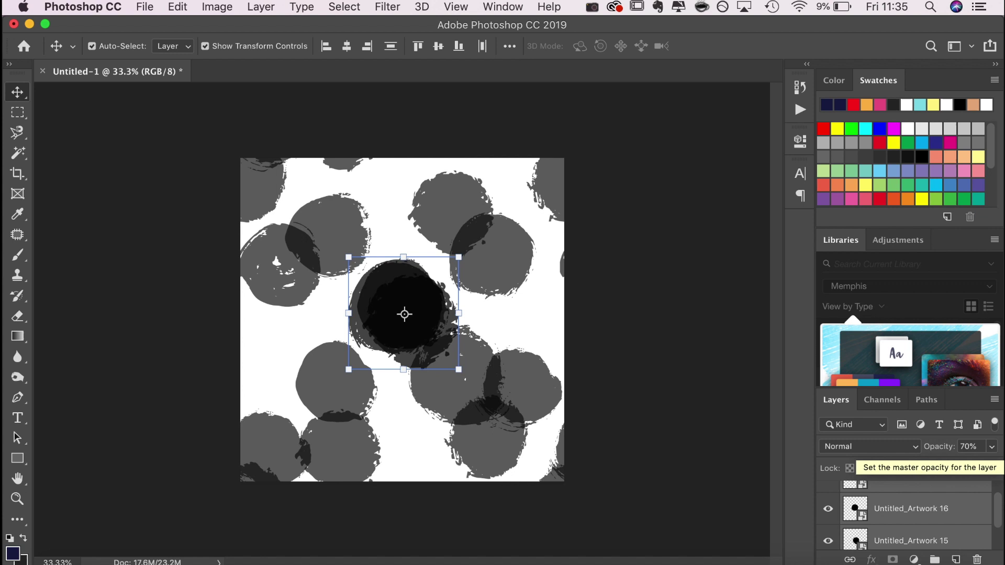
{"action": "left_click_drag", "start_coordinate": [411, 293], "coordinate": [319, 314]}
{"action": "left_click_drag", "start_coordinate": [417, 299], "coordinate": [392, 196]}
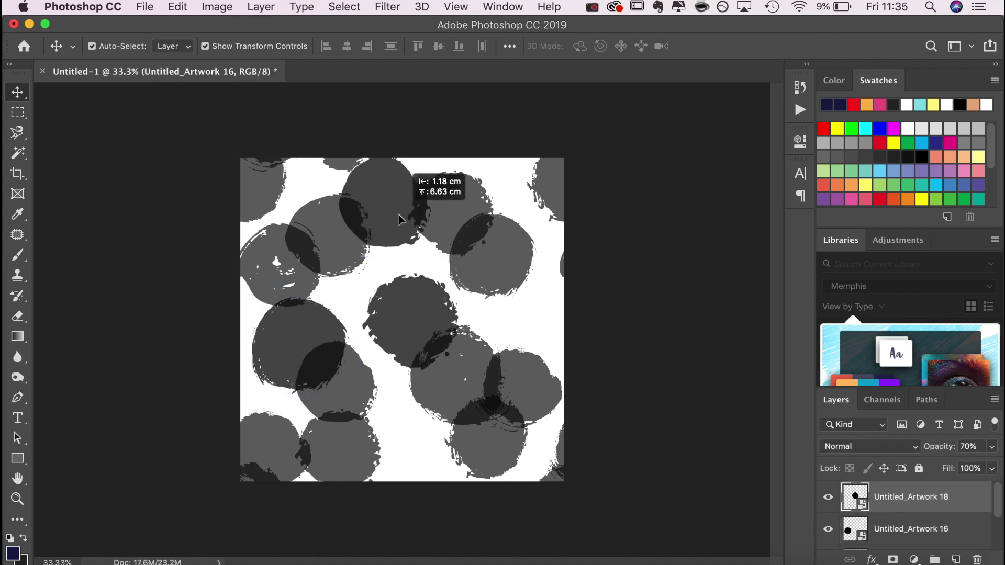
{"action": "left_click_drag", "start_coordinate": [416, 286], "coordinate": [409, 295]}
{"action": "key", "text": "7"}
Fine-tune the new dots at 60% opacity, delete the extra dot, and deselect.
{"action": "left_click_drag", "start_coordinate": [380, 216], "coordinate": [381, 223]}
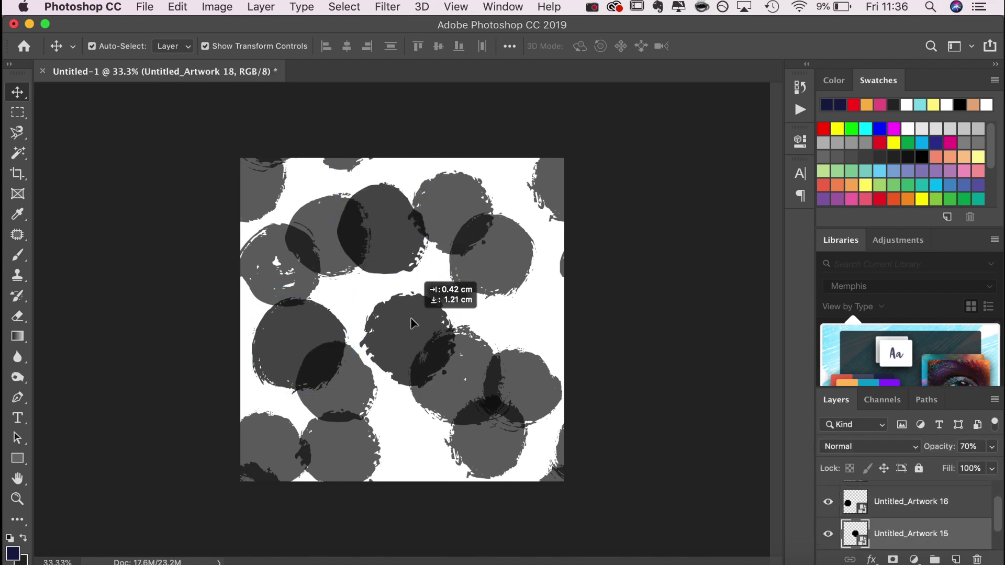
{"action": "left_click_drag", "start_coordinate": [402, 320], "coordinate": [416, 326]}
{"action": "left_click", "coordinate": [377, 230], "text": "shift"}
{"action": "key", "text": "6"}
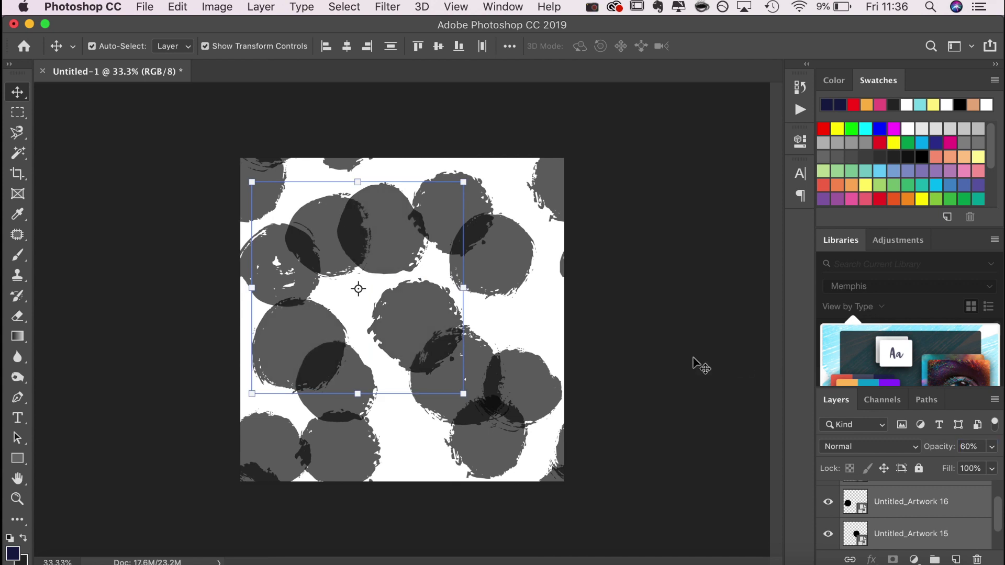
{"action": "mouse_move", "coordinate": [377, 232]}
{"action": "left_mouse_down"}
{"action": "mouse_move", "coordinate": [410, 249]}
{"action": "mouse_move", "coordinate": [386, 206]}
{"action": "left_mouse_up"}
{"action": "key", "text": "Delete"}
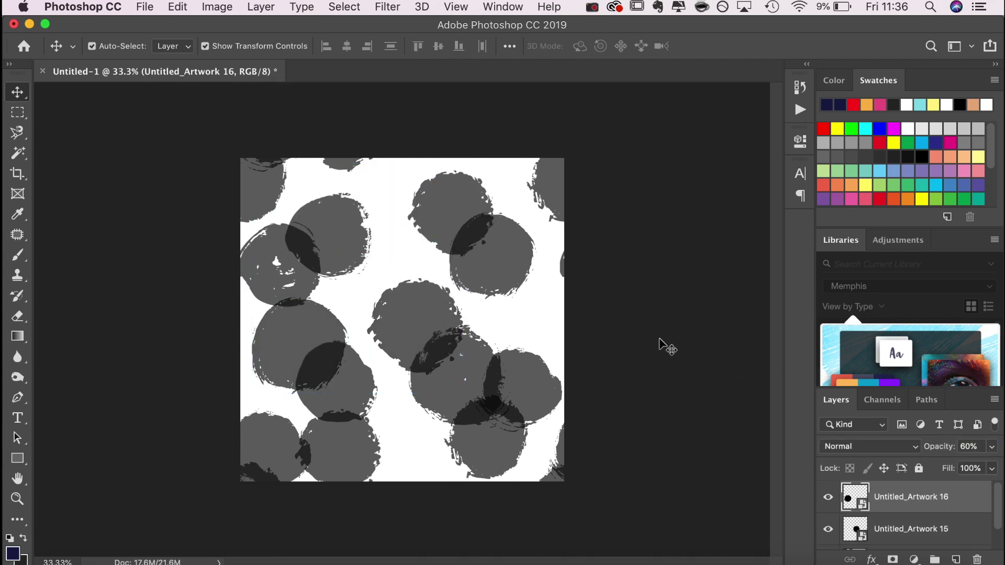
{"action": "left_click", "coordinate": [661, 340]}
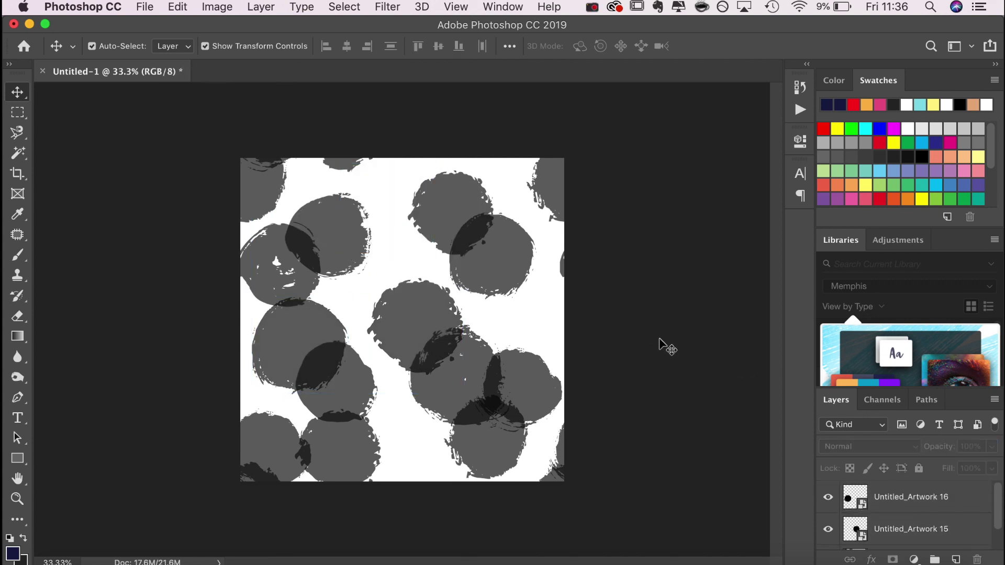
Flatten the dot tile with Layer > Flatten Image.
{"action": "left_click", "coordinate": [269, 7]}
{"action": "scroll", "coordinate": [286, 278], "scroll_direction": "down", "scroll_amount": 3}
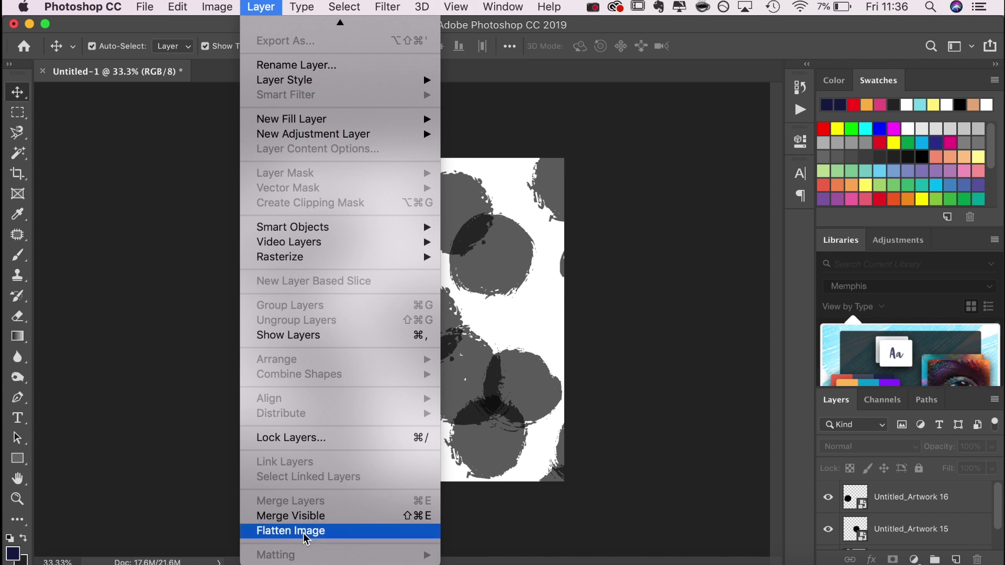
{"action": "left_click", "coordinate": [306, 539]}
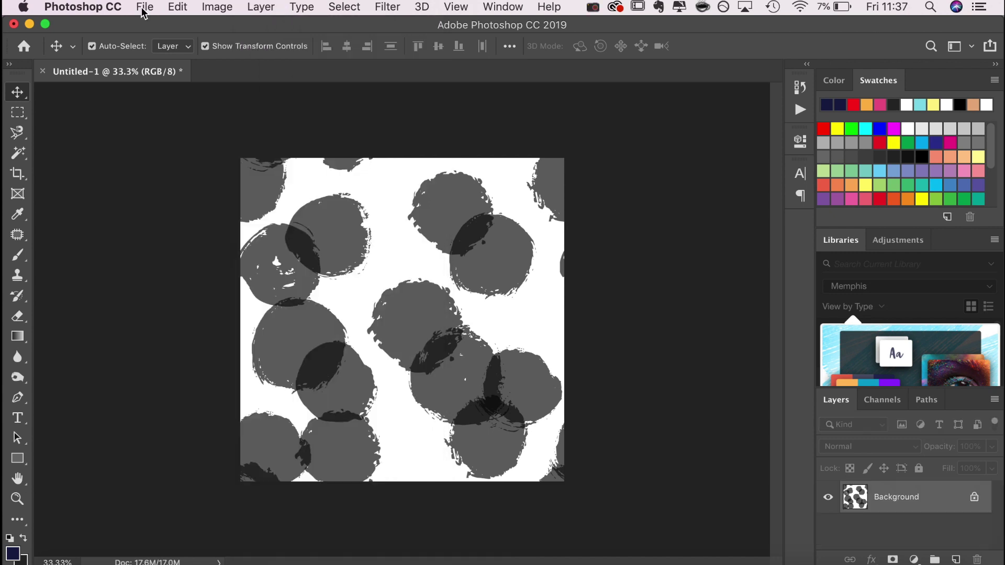
Define the tile as a pattern named Spot Pattern and create a new portrait page document.
{"action": "left_click", "coordinate": [181, 8]}
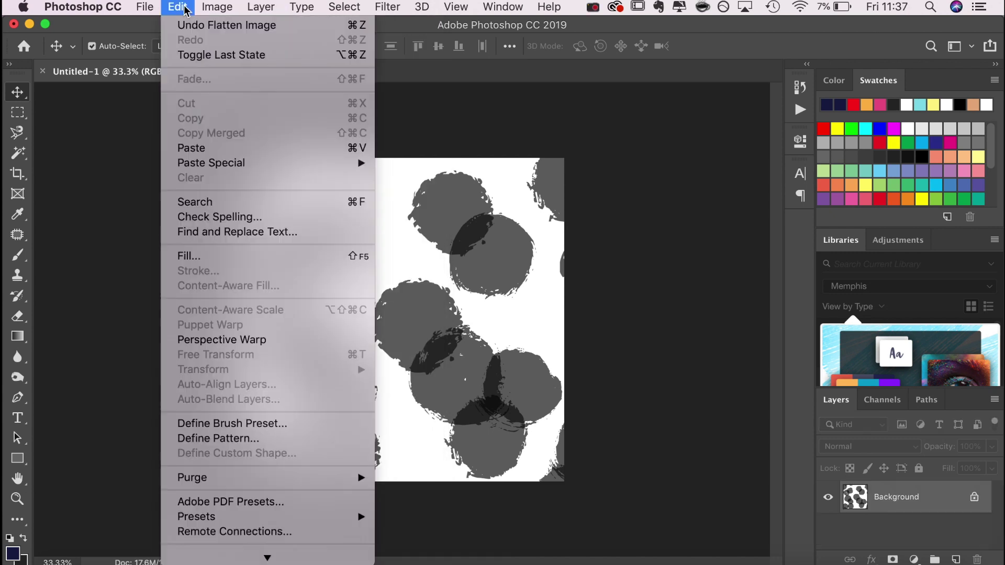
{"action": "left_click", "coordinate": [203, 439]}
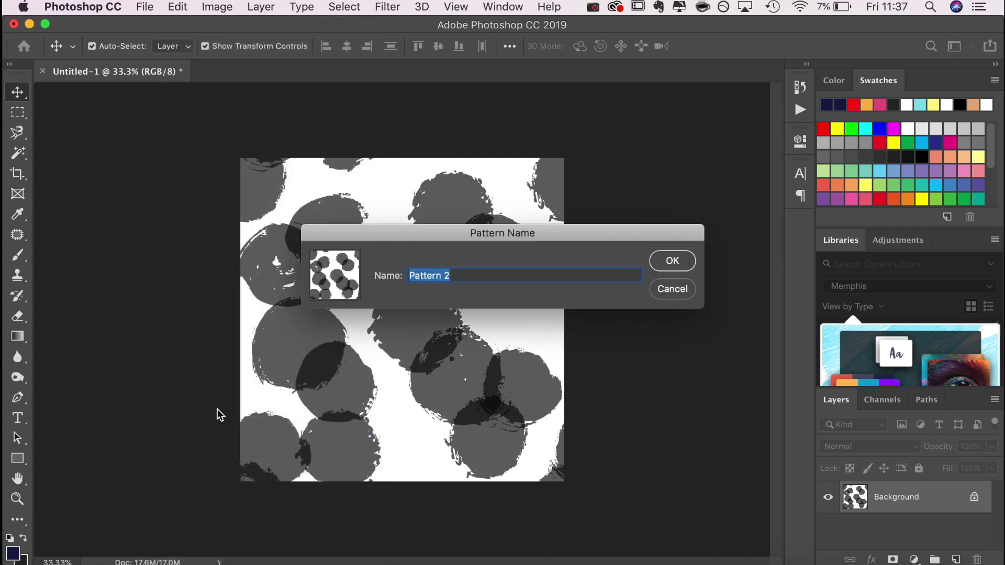
{"action": "type", "text": "Spot"}
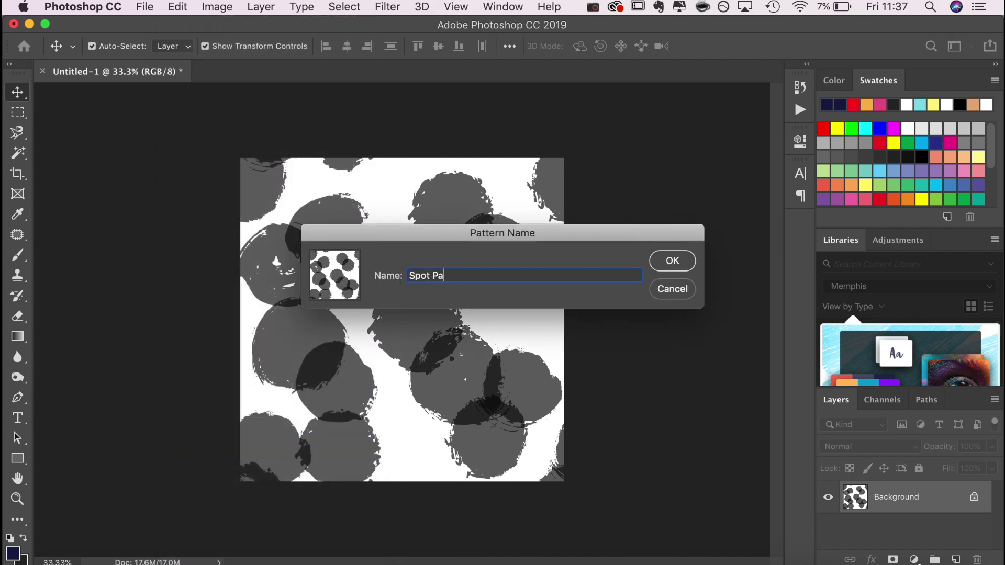
{"action": "key", "text": "Return"}
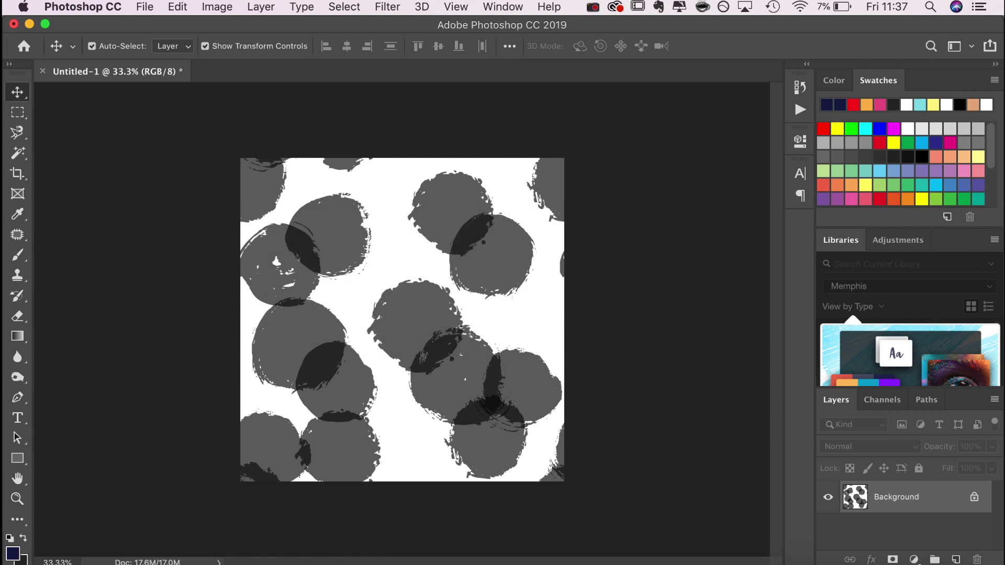
{"action": "key", "text": "super+n"}
{"action": "key", "text": "Return"}
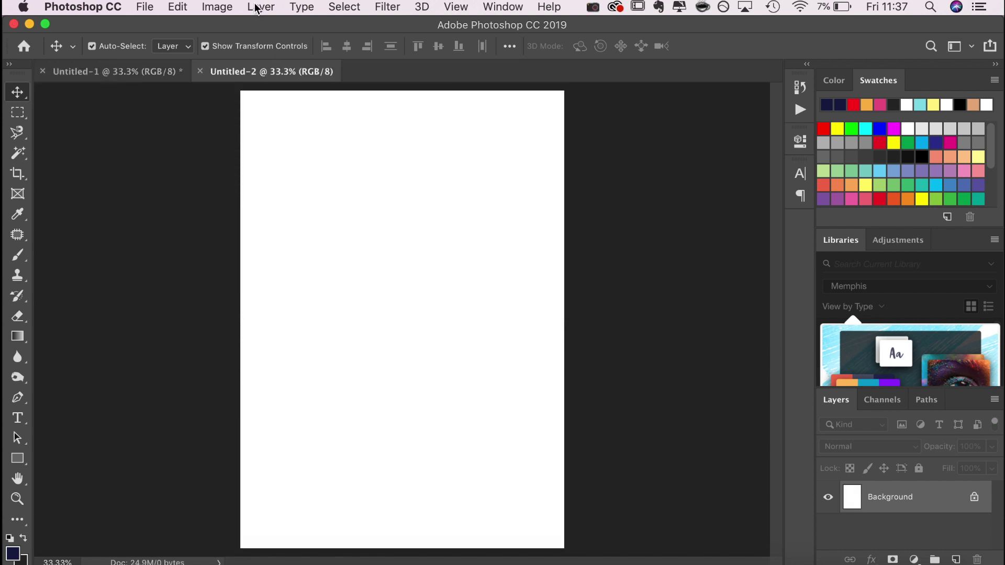
Add a Pattern Fill 1 layer of Spot Pattern and set its scale to 67%.
{"action": "left_click", "coordinate": [257, 7]}
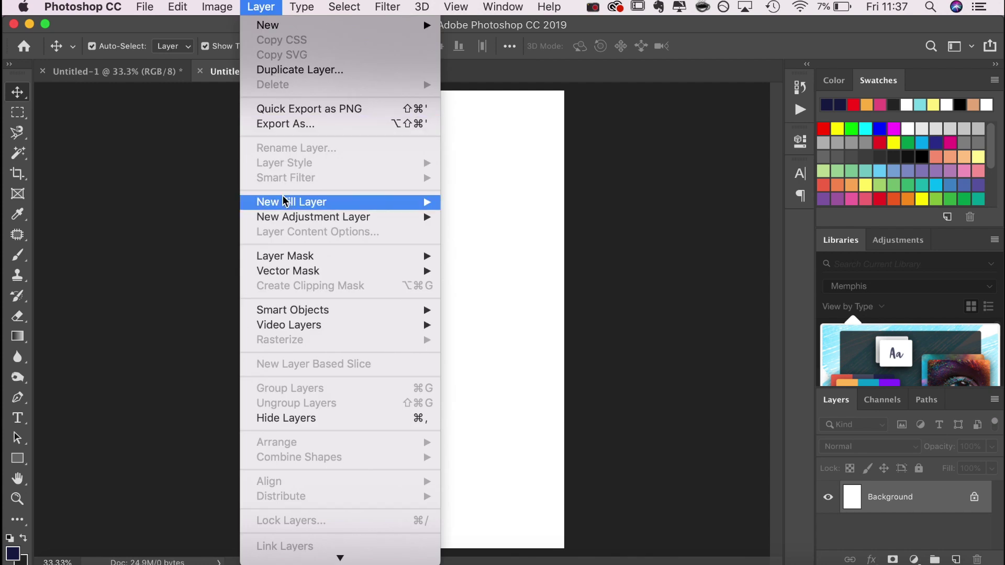
{"action": "mouse_move", "coordinate": [291, 202]}
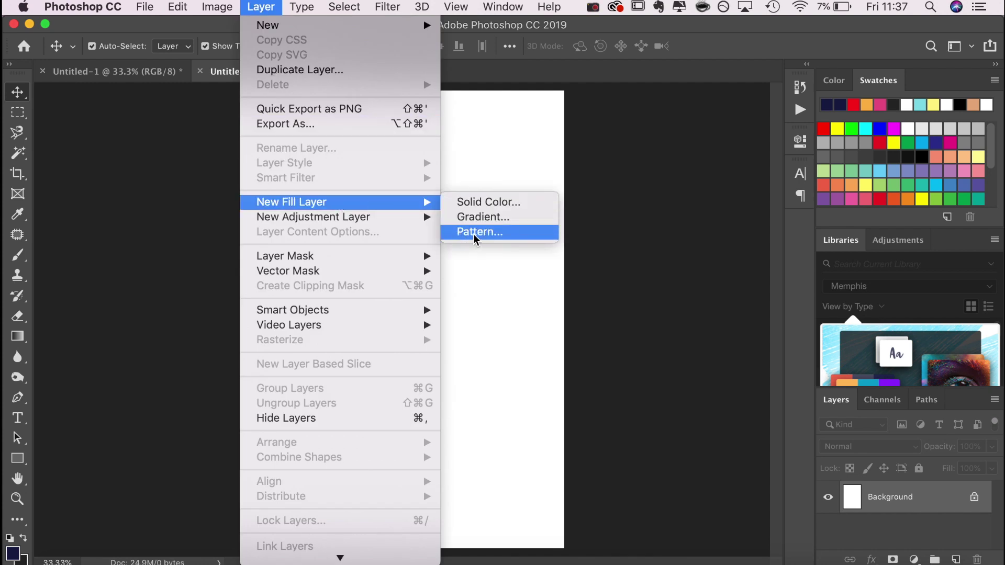
{"action": "left_click", "coordinate": [465, 237]}
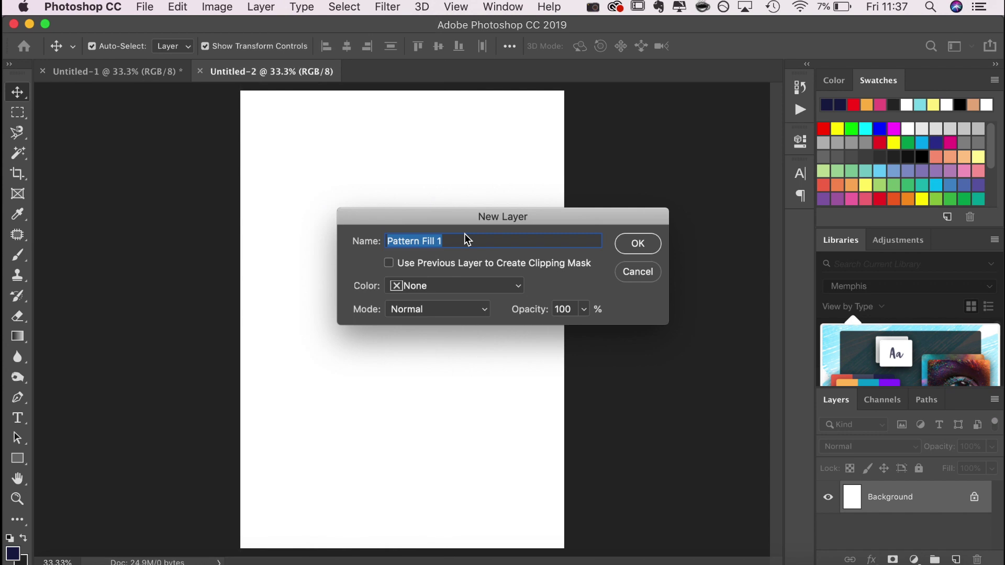
{"action": "left_click", "coordinate": [634, 252]}
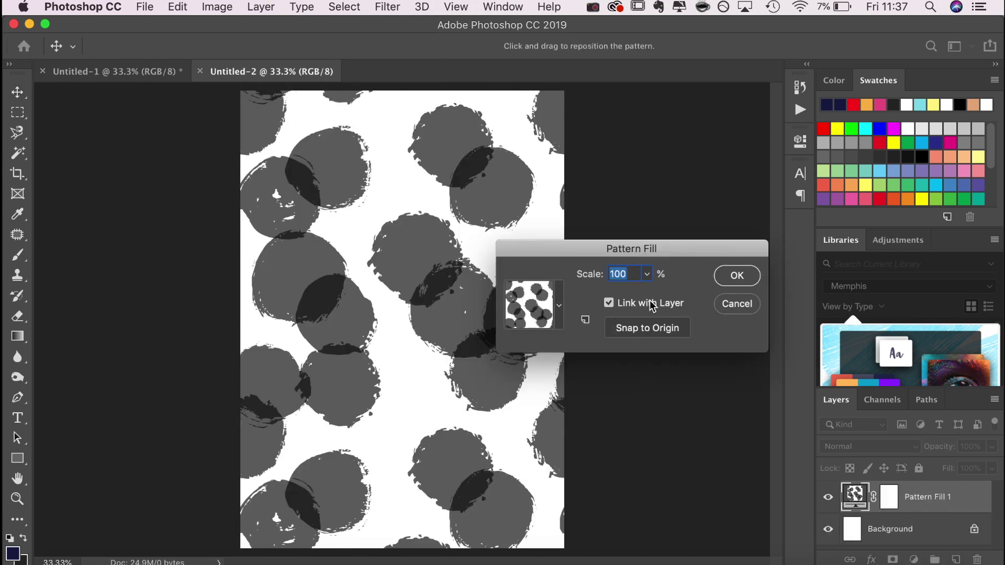
{"action": "left_click", "coordinate": [649, 274]}
{"action": "left_click_drag", "start_coordinate": [652, 296], "coordinate": [642, 294]}
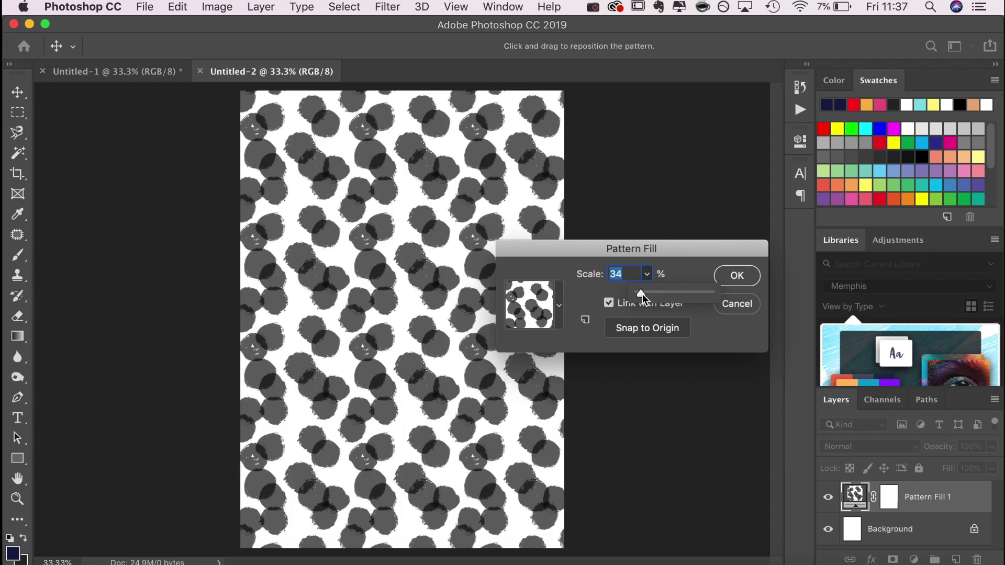
{"action": "left_click_drag", "start_coordinate": [643, 294], "coordinate": [645, 293]}
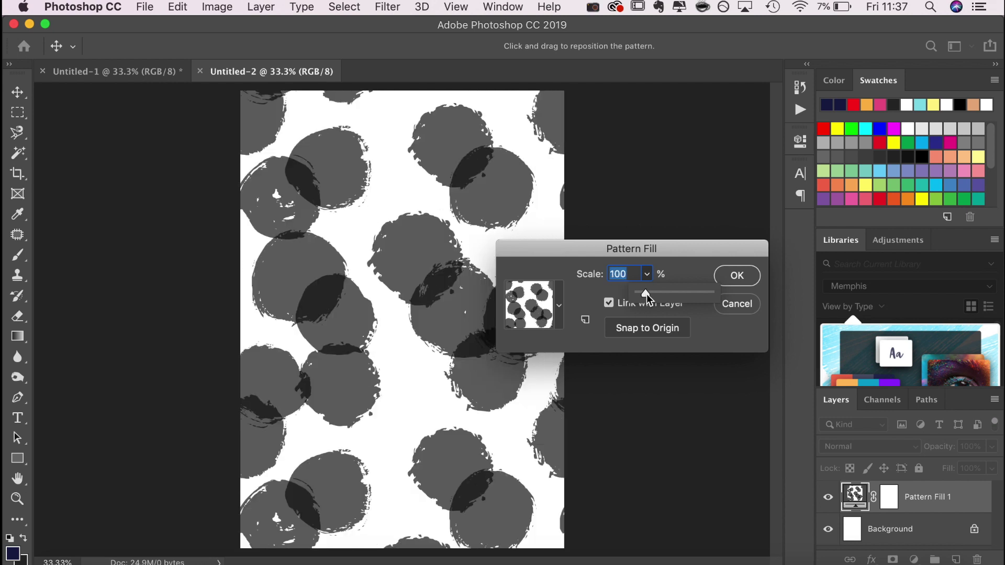
{"action": "left_click_drag", "start_coordinate": [644, 294], "coordinate": [643, 293]}
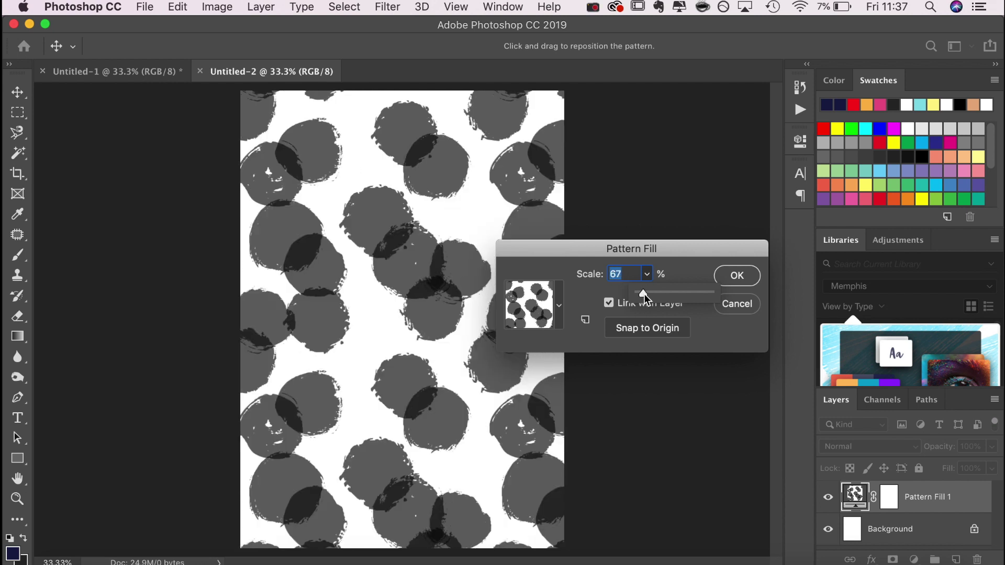